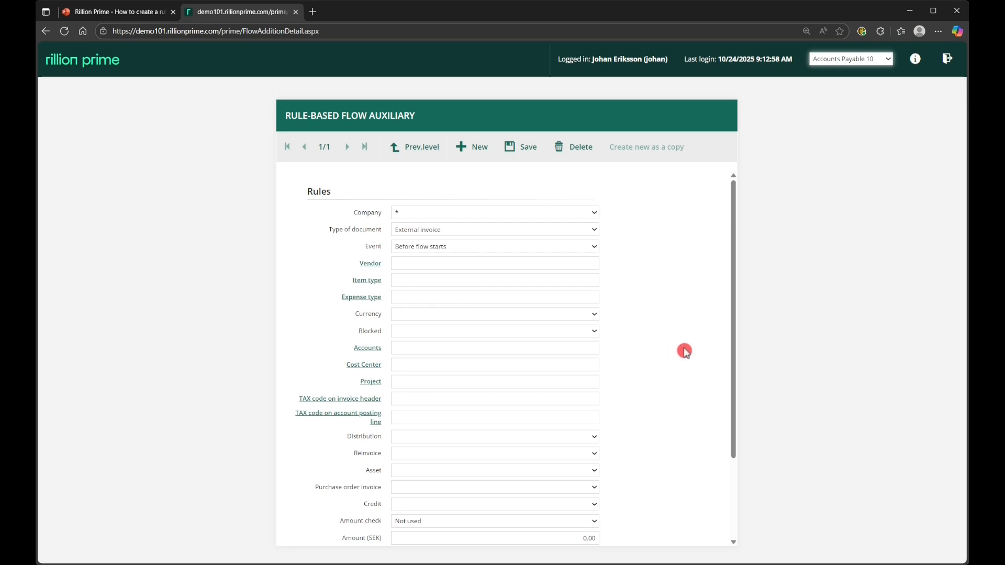
Set the rule's company to 10, Palette Software AB and its document type to Internal invoice
click(582, 213)
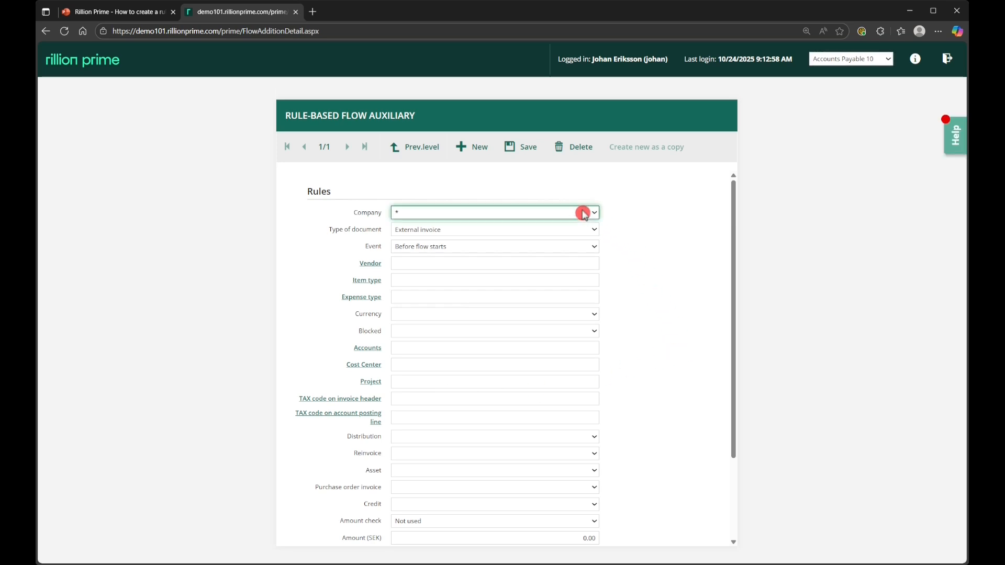
click(527, 243)
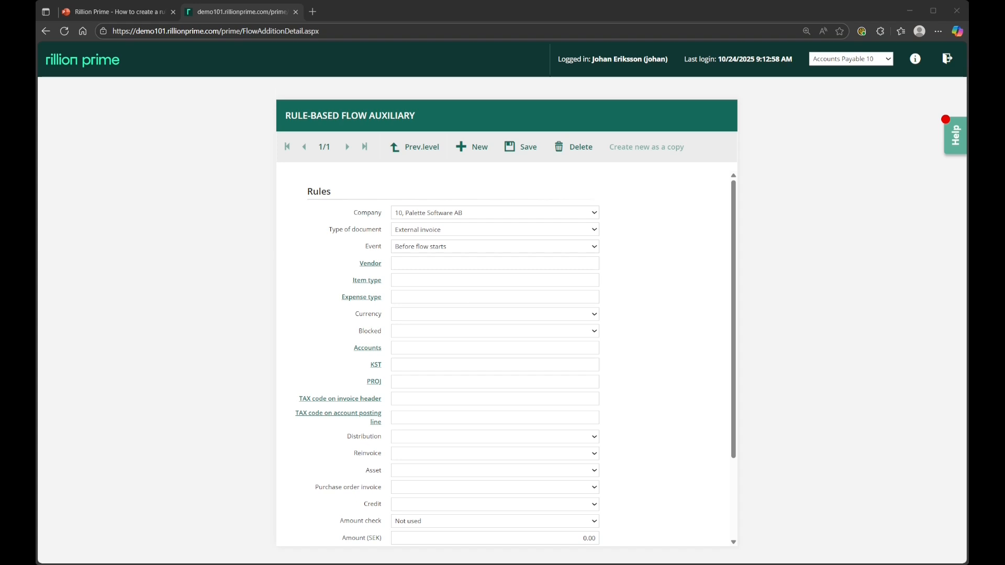
click(509, 230)
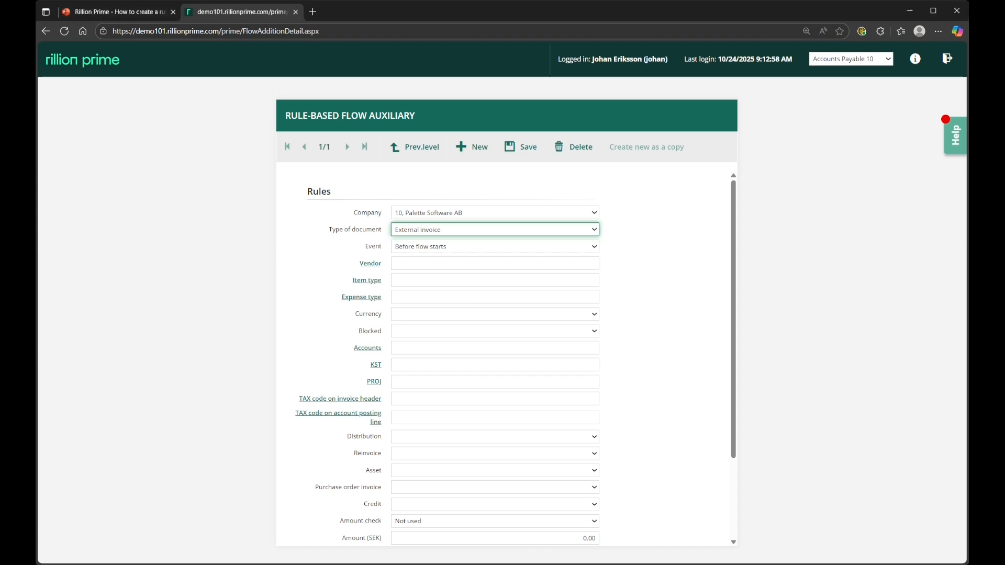
click(507, 260)
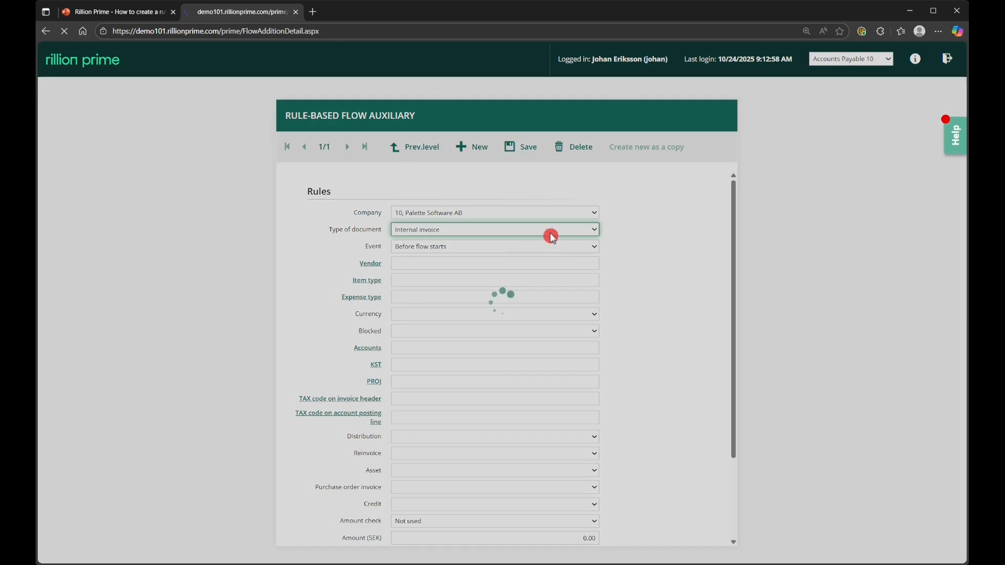
Try Budget request and Expense as the rule's document type
click(577, 232)
click(557, 273)
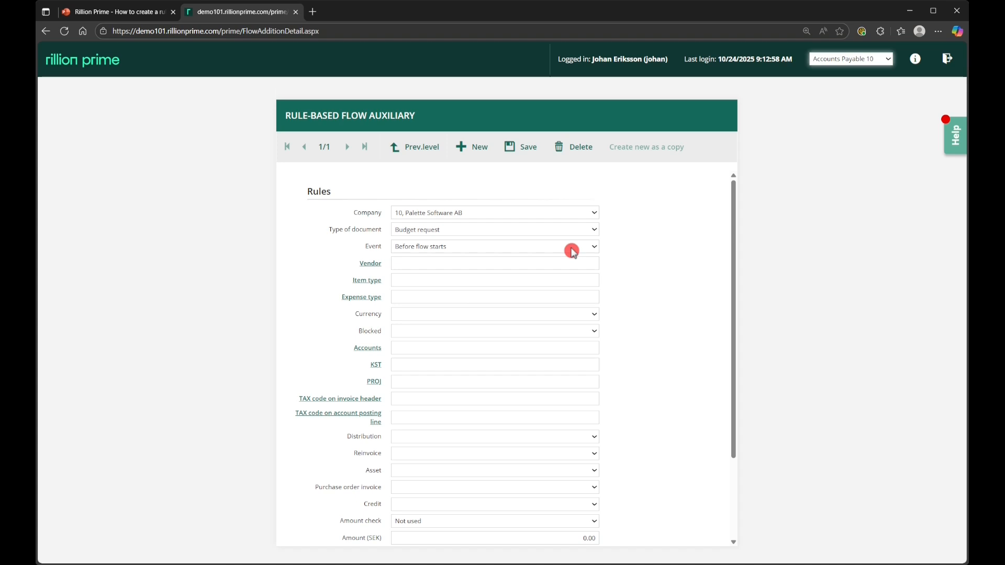
click(560, 231)
click(539, 280)
click(610, 264)
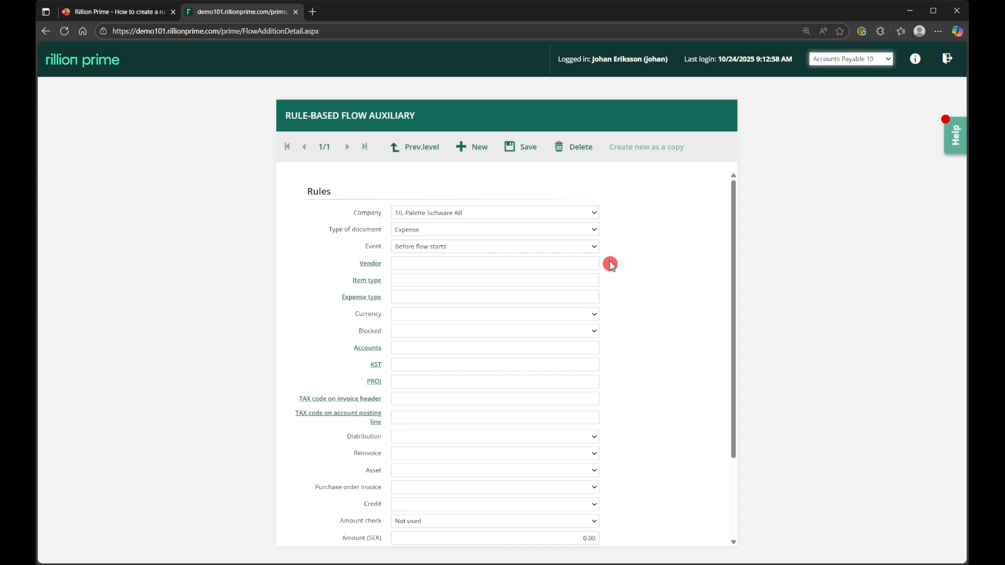
Set the rule's document type to Requisition and its event to Active in flow
click(588, 230)
click(558, 293)
click(537, 251)
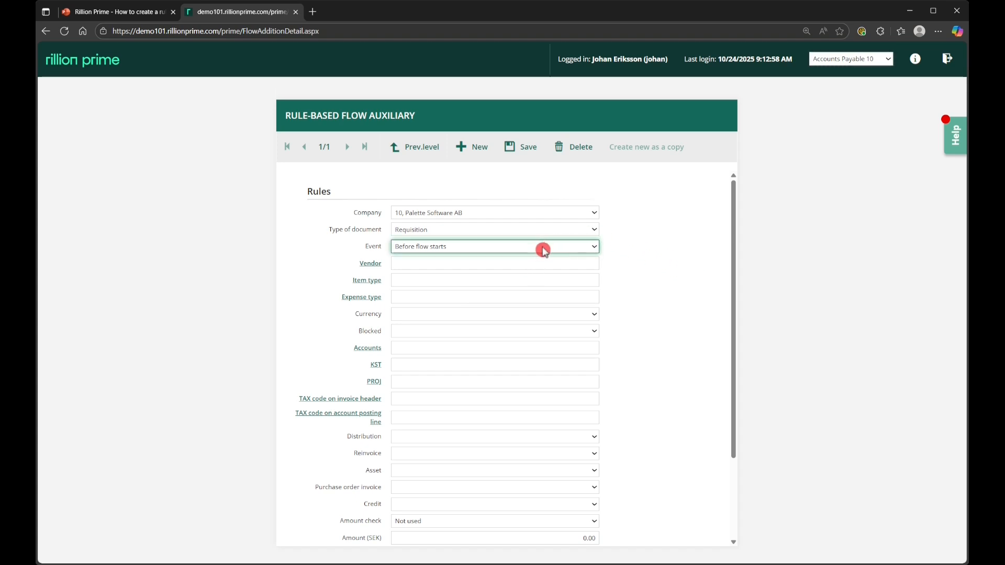
click(532, 273)
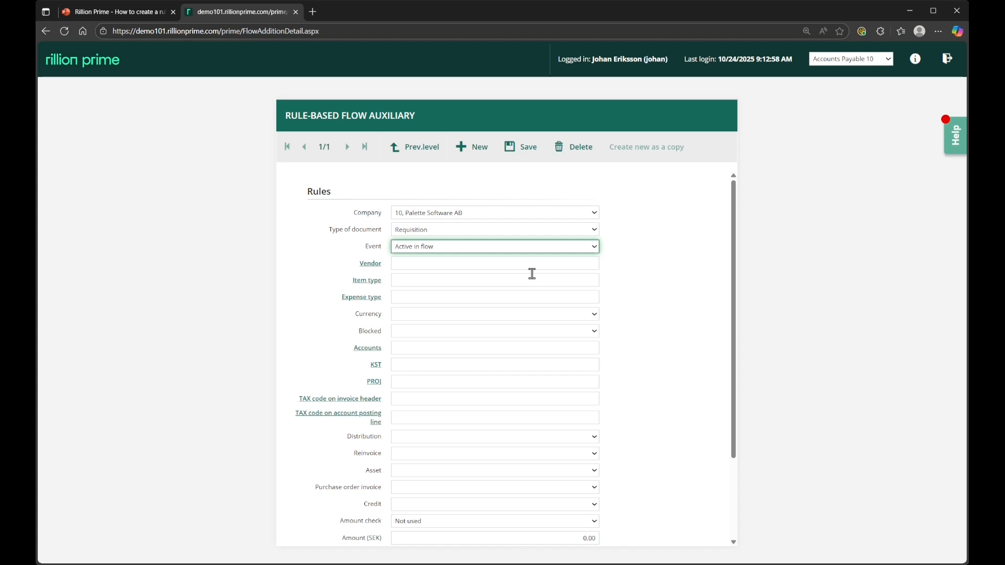
Try the event option After flow, before final sign, and return the event to Before flow starts
click(549, 253)
click(547, 280)
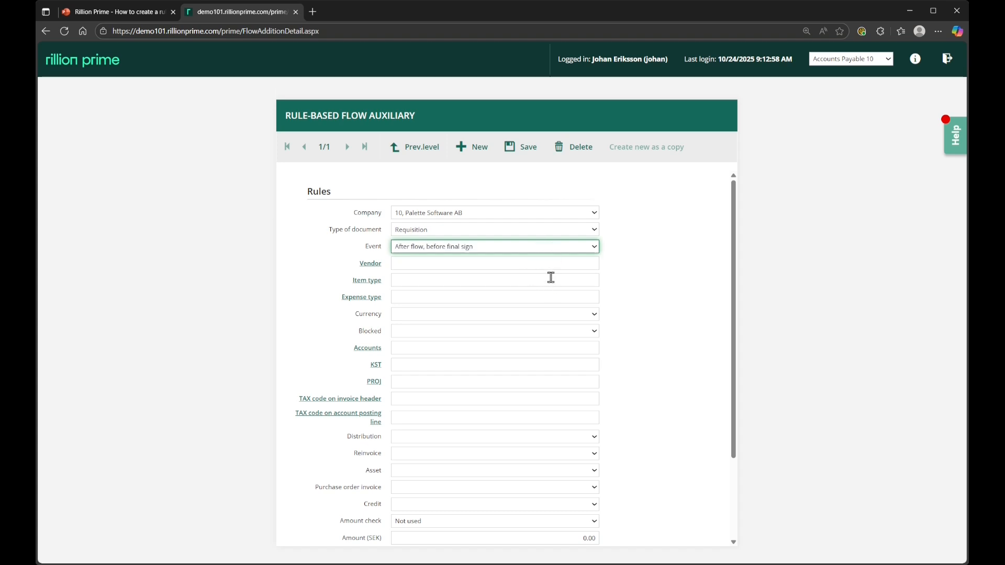
click(577, 253)
click(571, 298)
click(587, 249)
click(576, 266)
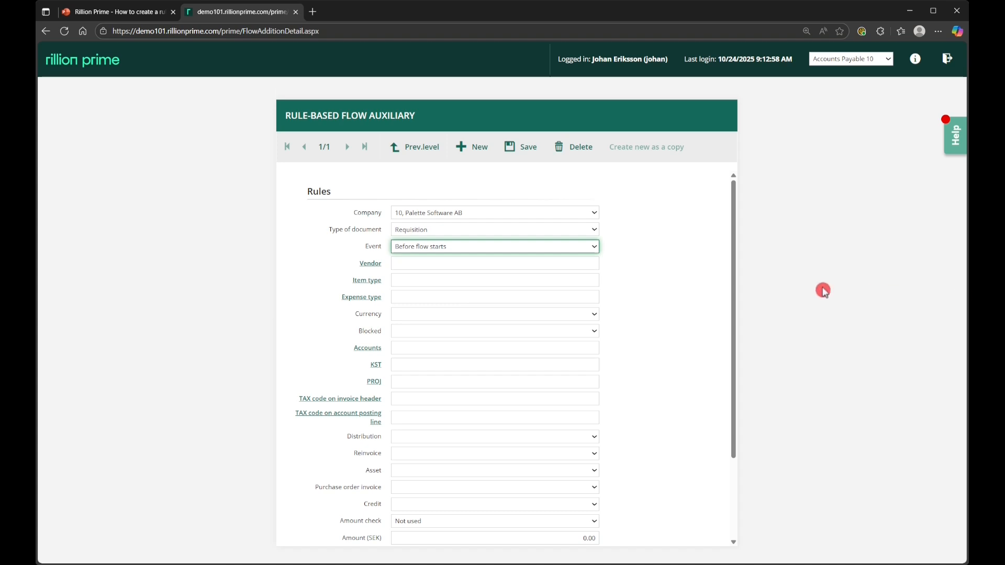
Set the rule's event to After final approval
click(544, 278)
key(Down)
click(588, 242)
click(568, 297)
Search all vendors and choose the first-listed Atea Sverige AB as the rule's vendor
click(426, 262)
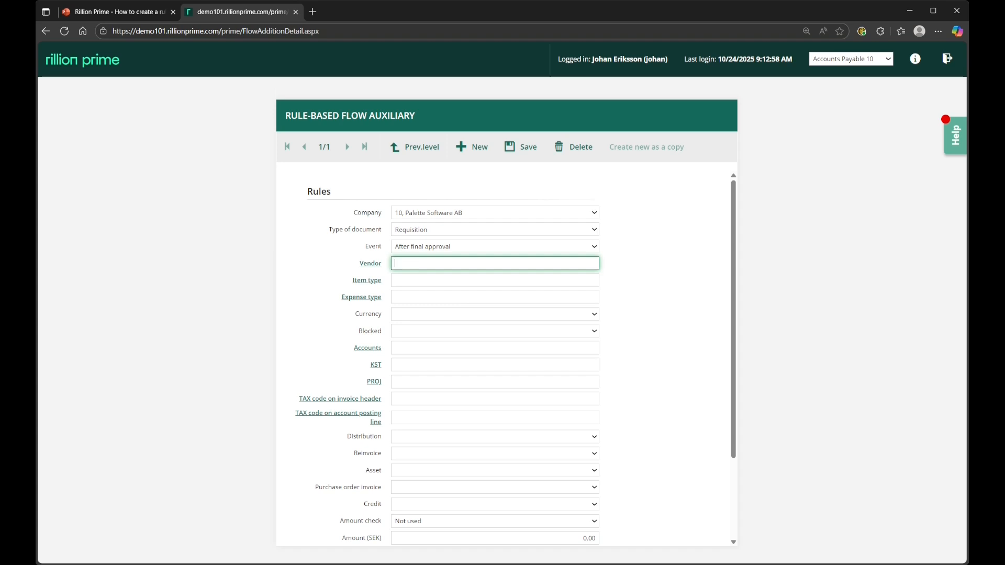
click(370, 264)
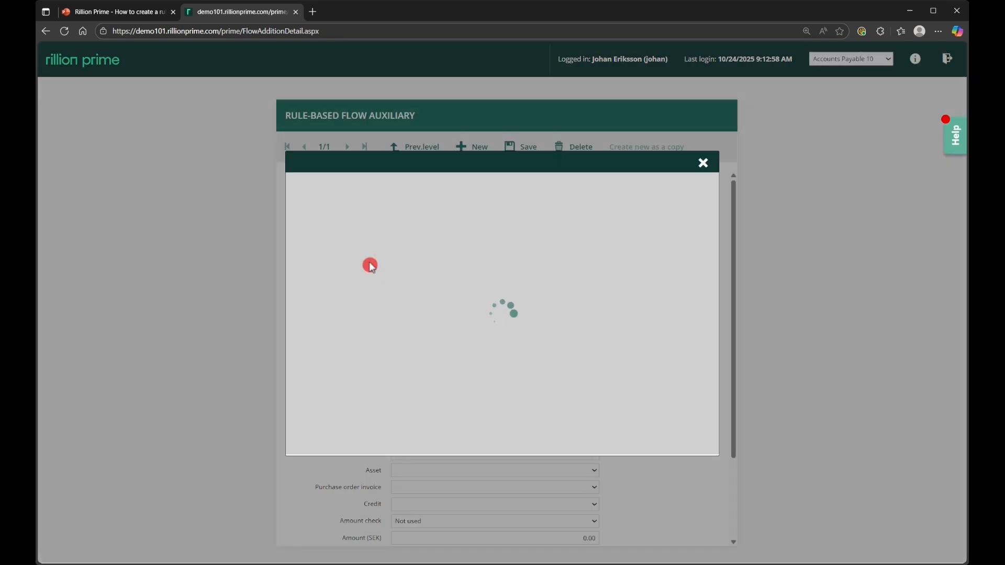
click(680, 247)
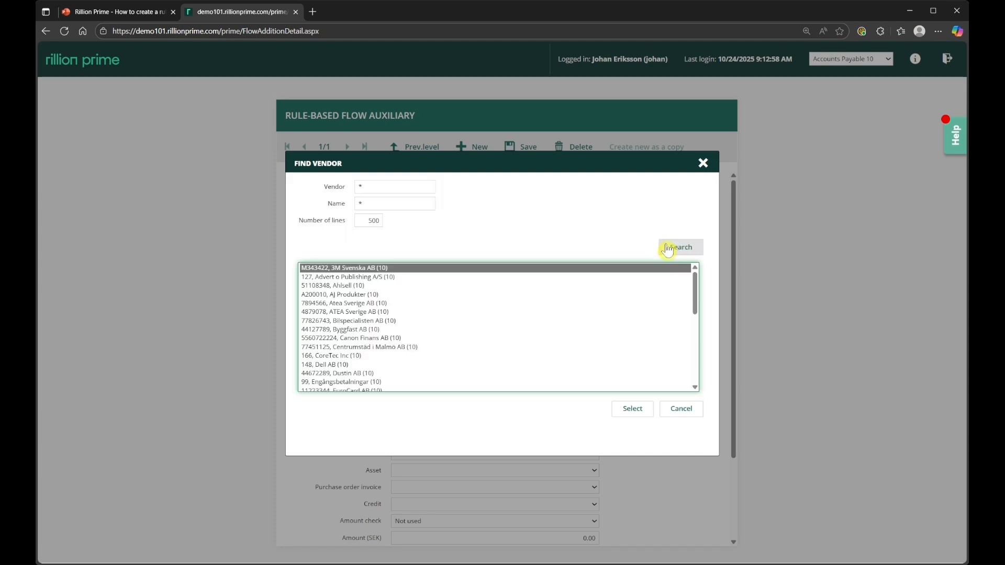
click(364, 303)
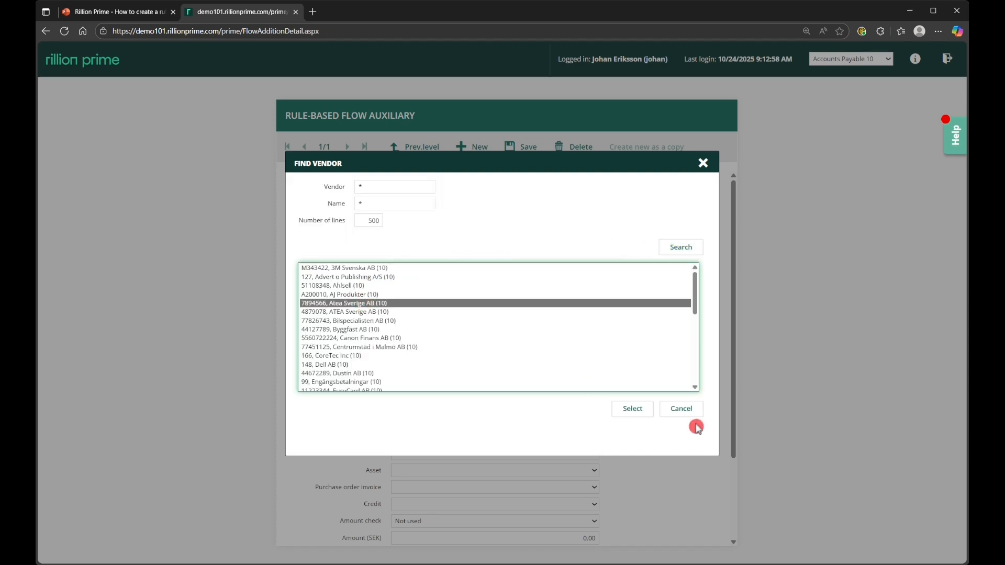
click(633, 409)
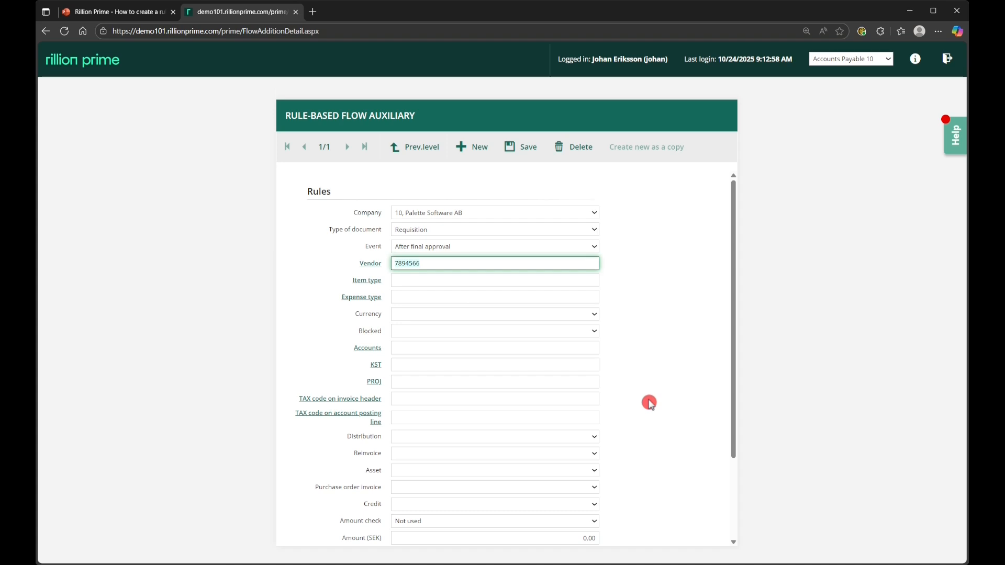
Look at the expense type lookup and close it without choosing a type
click(582, 277)
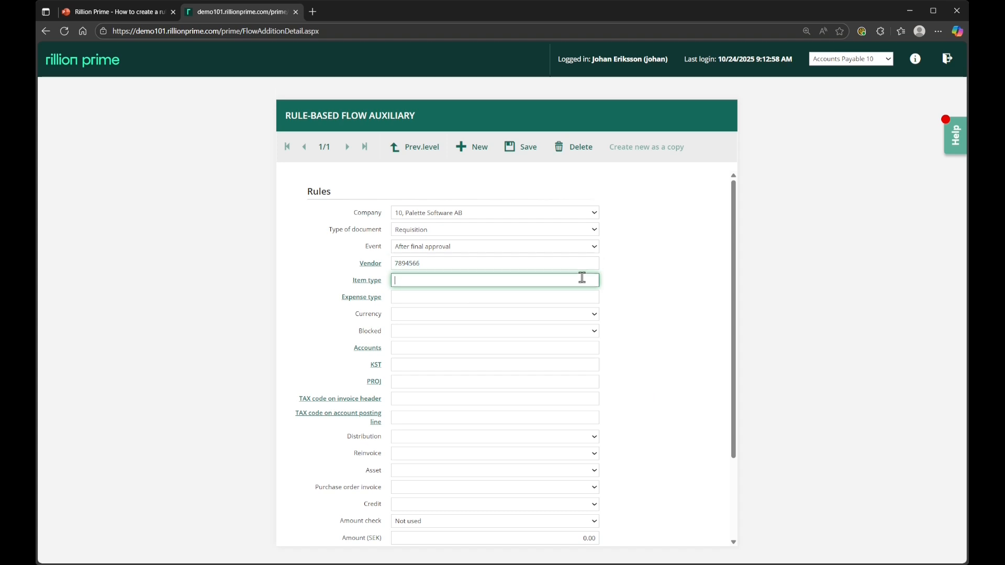
click(534, 292)
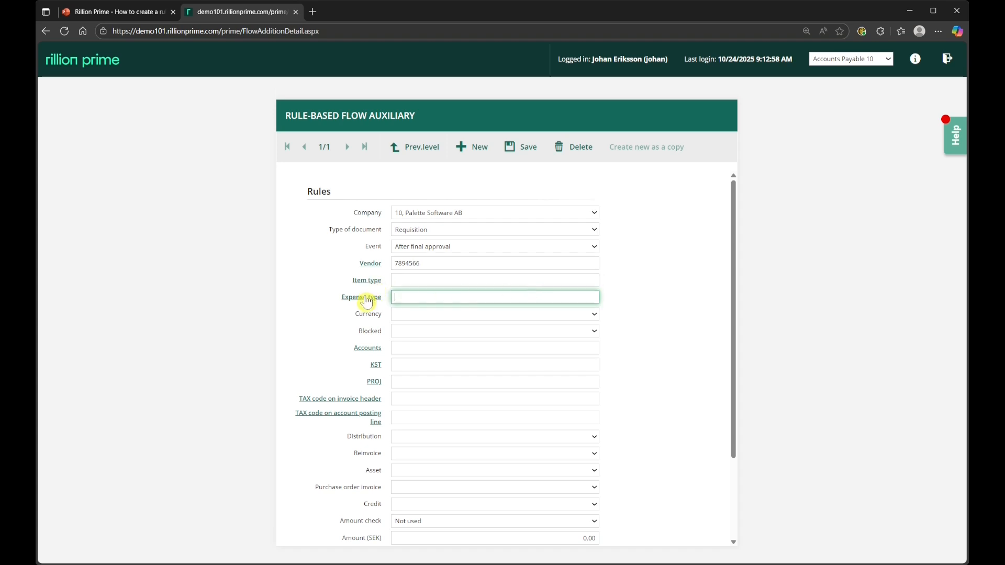
click(366, 295)
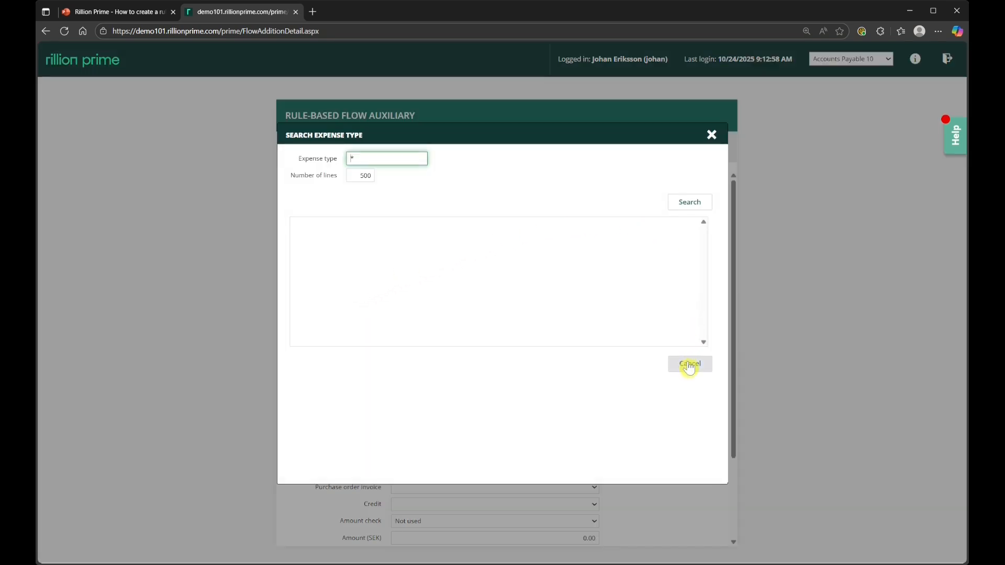
click(686, 365)
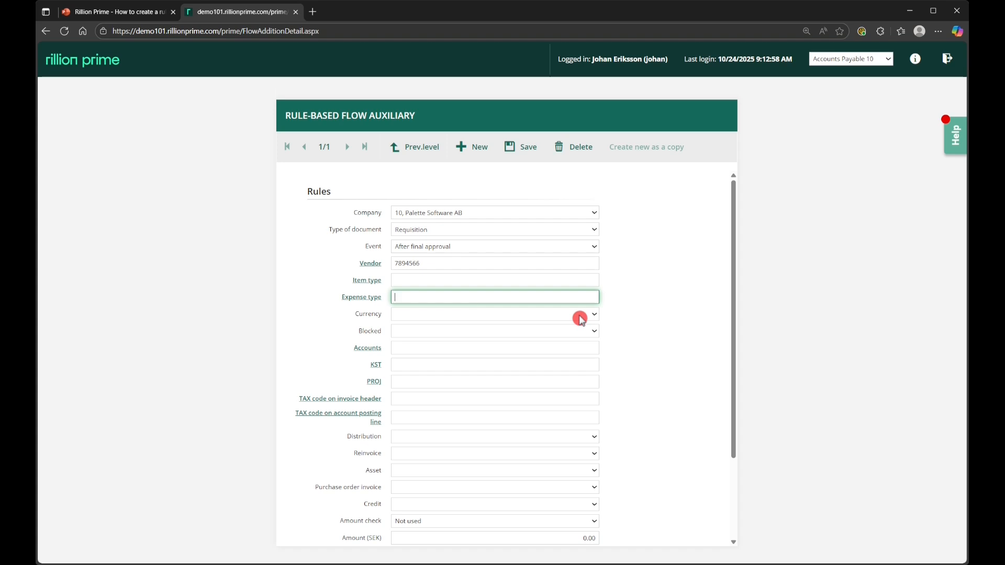
Try out the options of the Currency and Blocked conditions and leave both blank
click(580, 320)
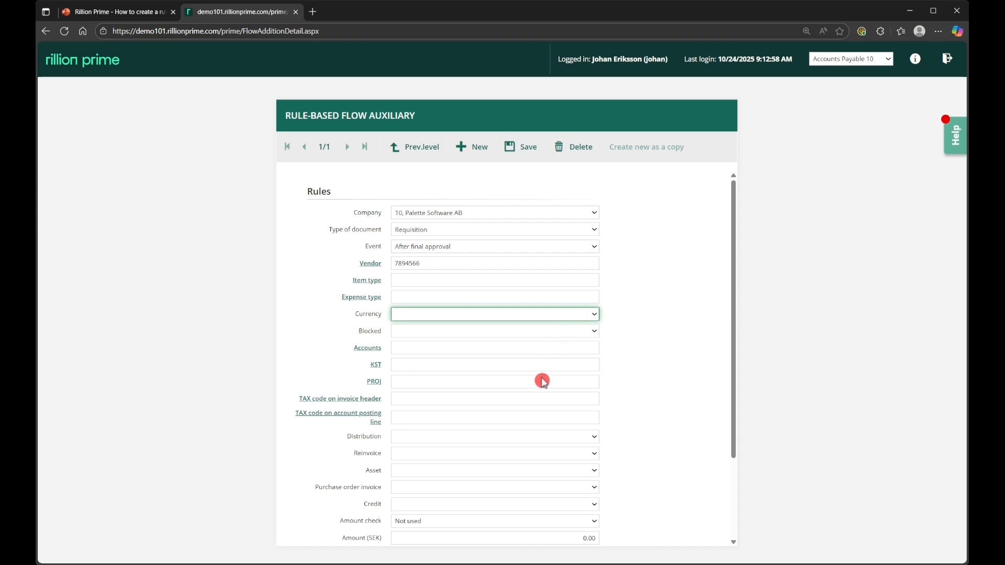
click(541, 377)
click(568, 317)
click(561, 329)
click(546, 335)
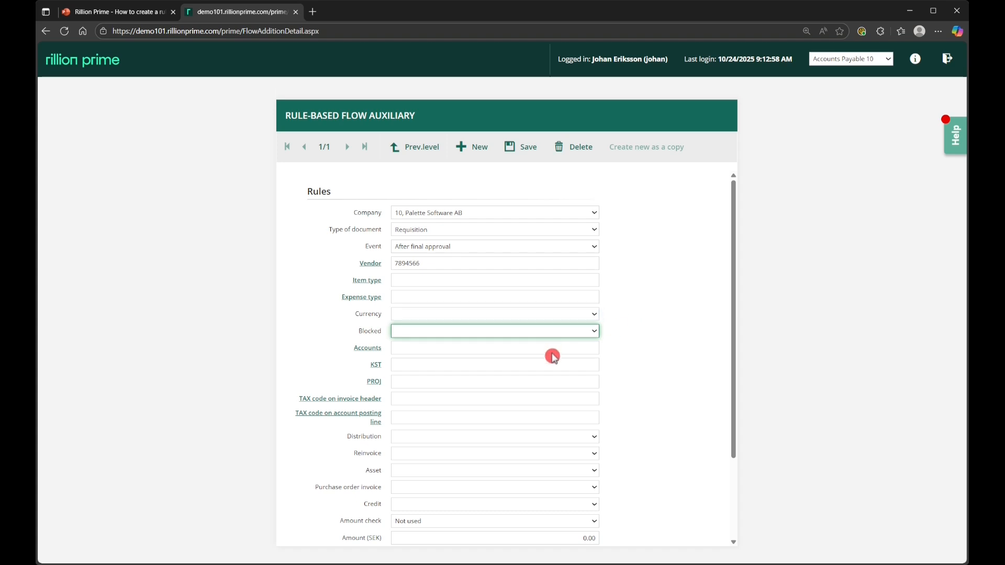
click(552, 354)
click(558, 337)
click(549, 347)
Enter 2641 as the rule's Accounts condition and clear it again
click(513, 347)
click(510, 366)
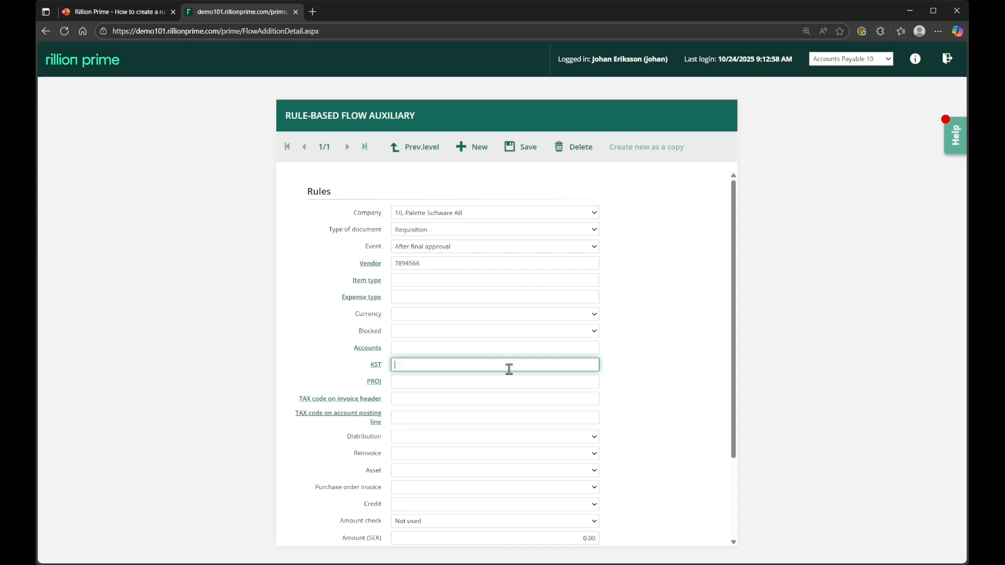
click(499, 382)
click(513, 360)
click(527, 344)
text(2641)
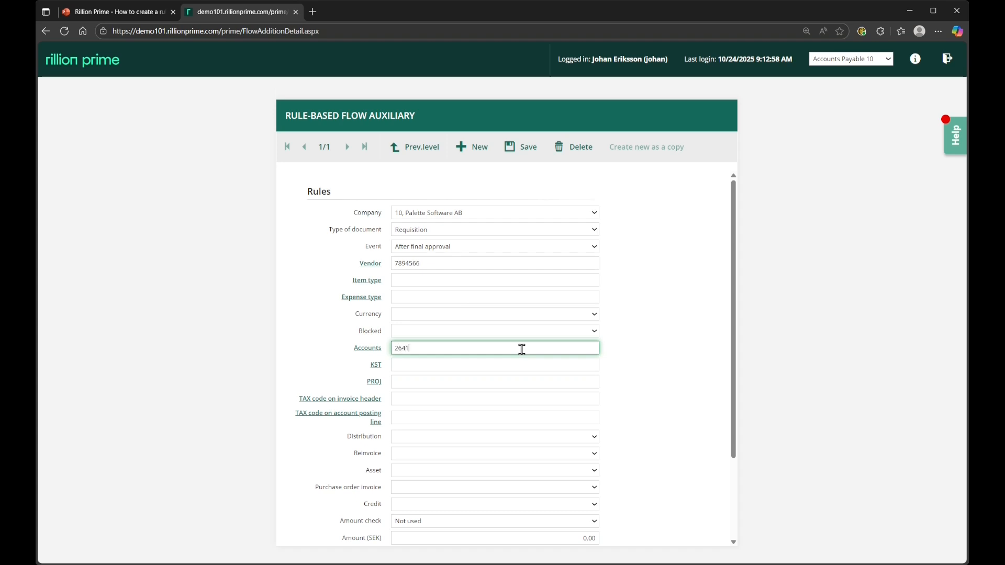
key(BackSpace)
key(BackSpace)
key(BackSpace)
Look up 20 Ekonomiavdelning as the KST condition, select it and clear the value again
click(377, 365)
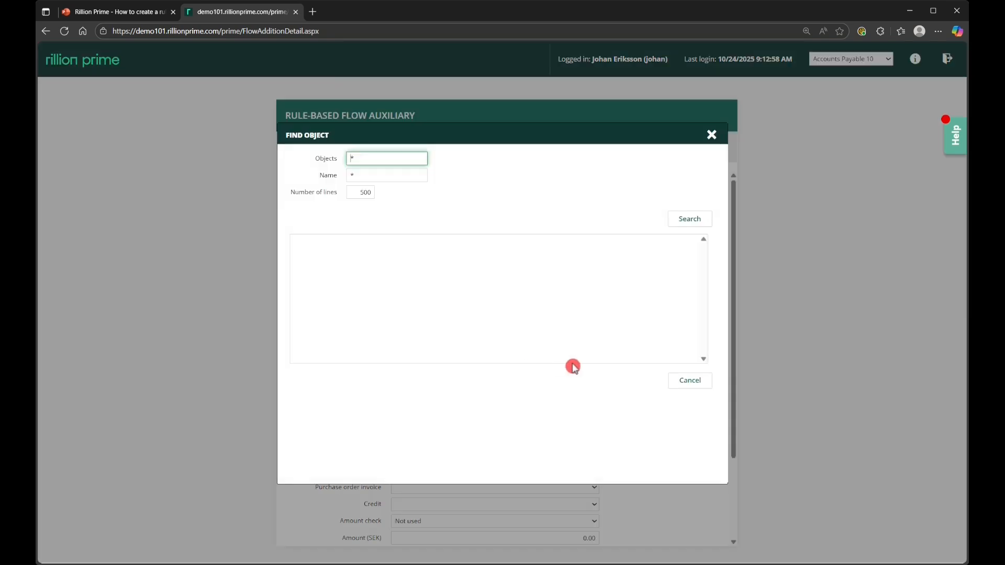
click(691, 223)
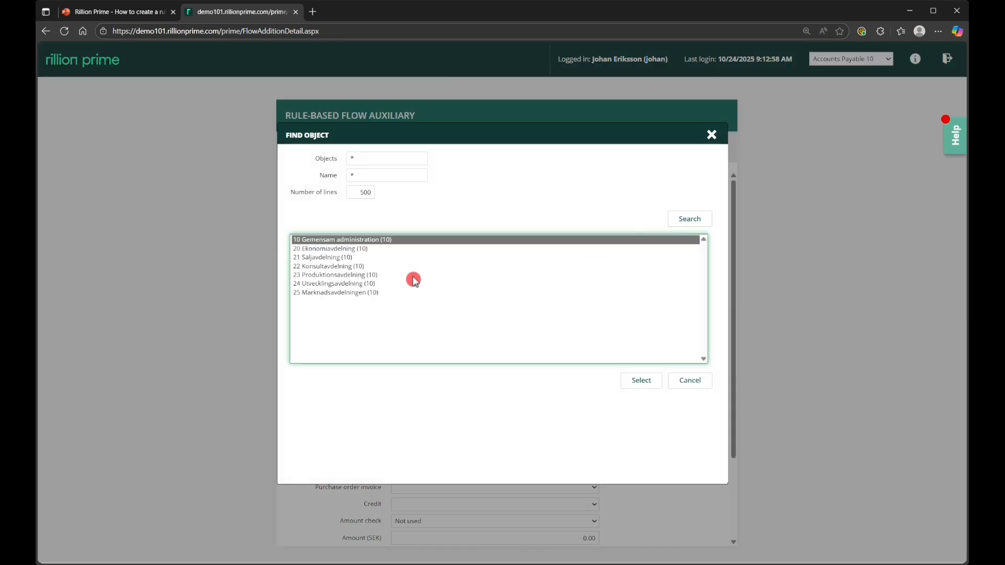
click(336, 250)
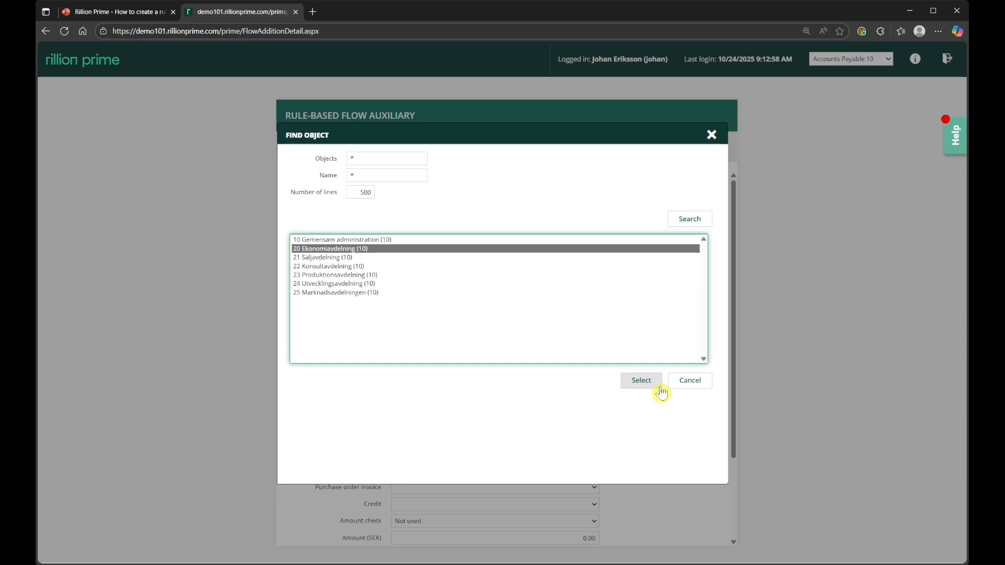
click(642, 380)
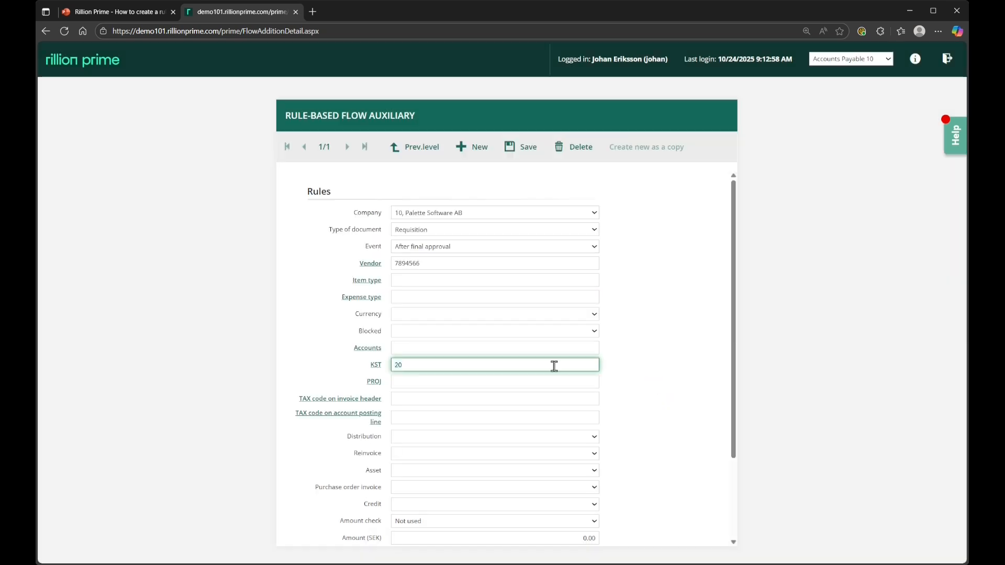
key(BackSpace)
key(BackSpace)
Try Yes for the Reinvoice and Asset conditions, resetting each to blank
click(547, 385)
click(569, 401)
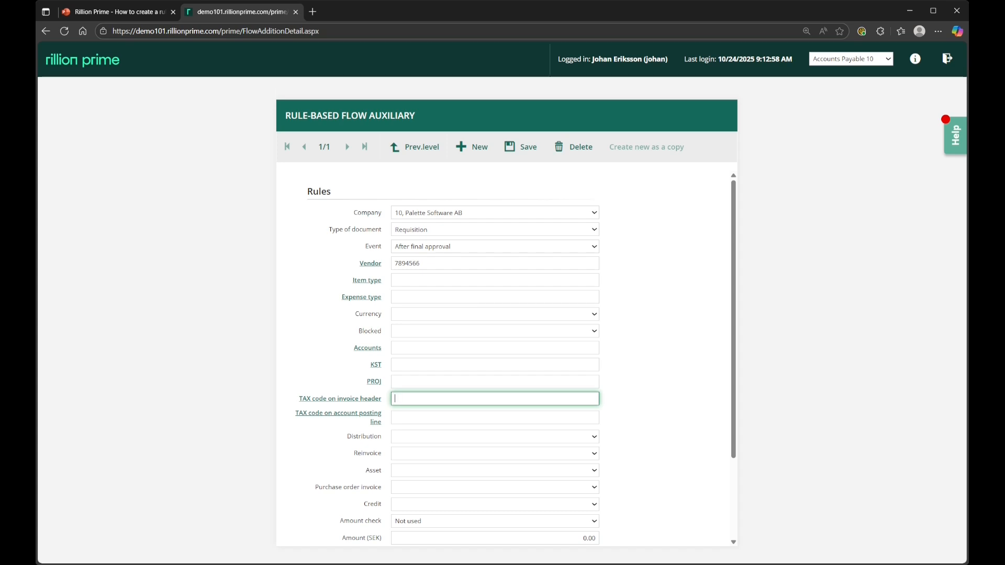
scroll(617, 355, down, 2)
click(591, 356)
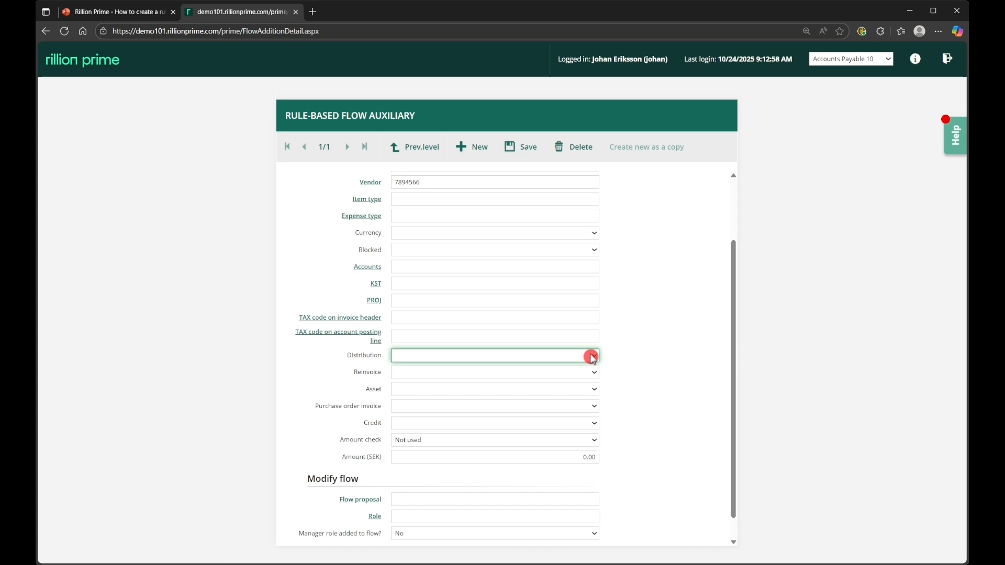
click(578, 377)
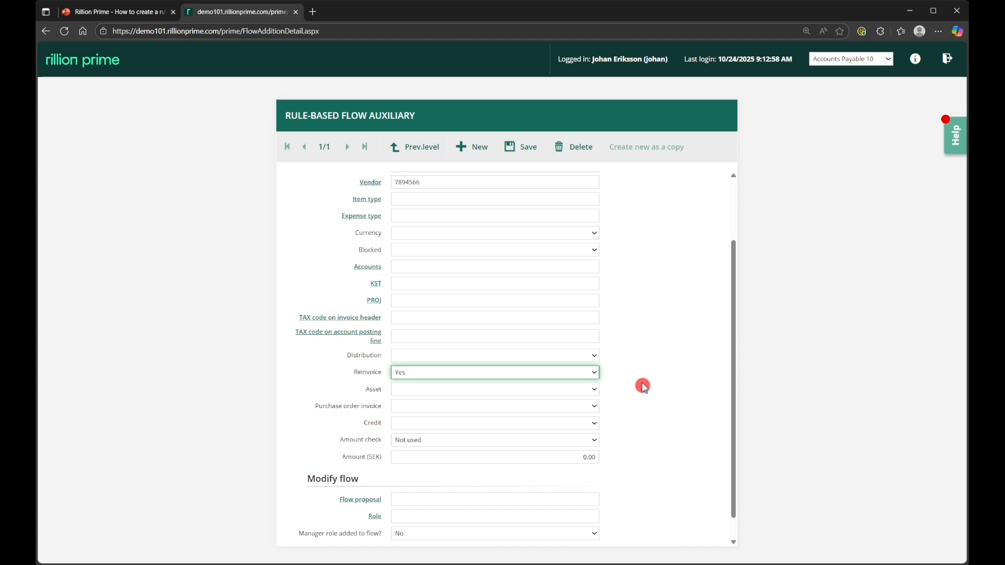
click(558, 375)
click(541, 387)
click(540, 394)
click(536, 417)
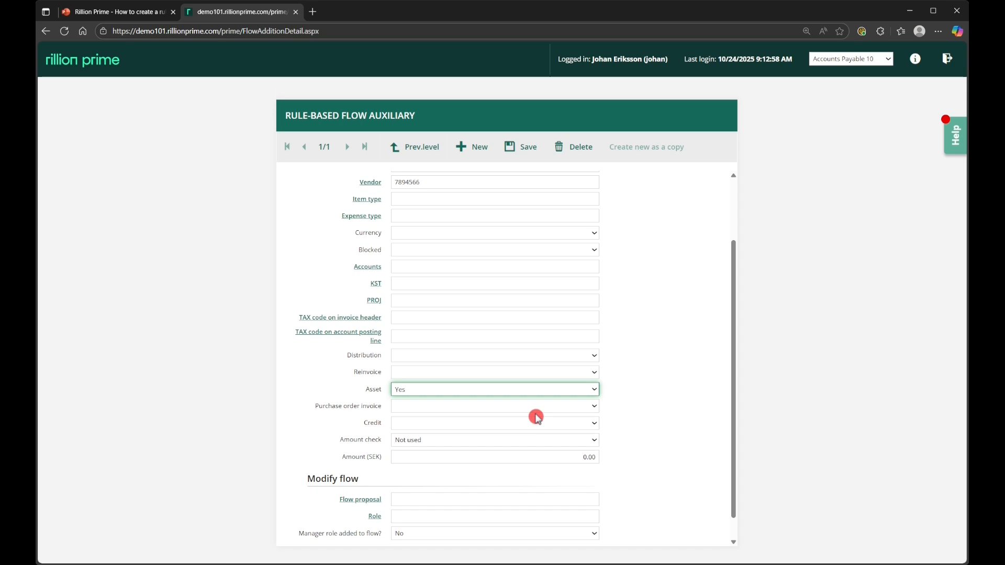
click(555, 389)
click(567, 401)
Try Yes for the Purchase order invoice and Credit conditions, resetting each to blank
click(570, 410)
click(569, 429)
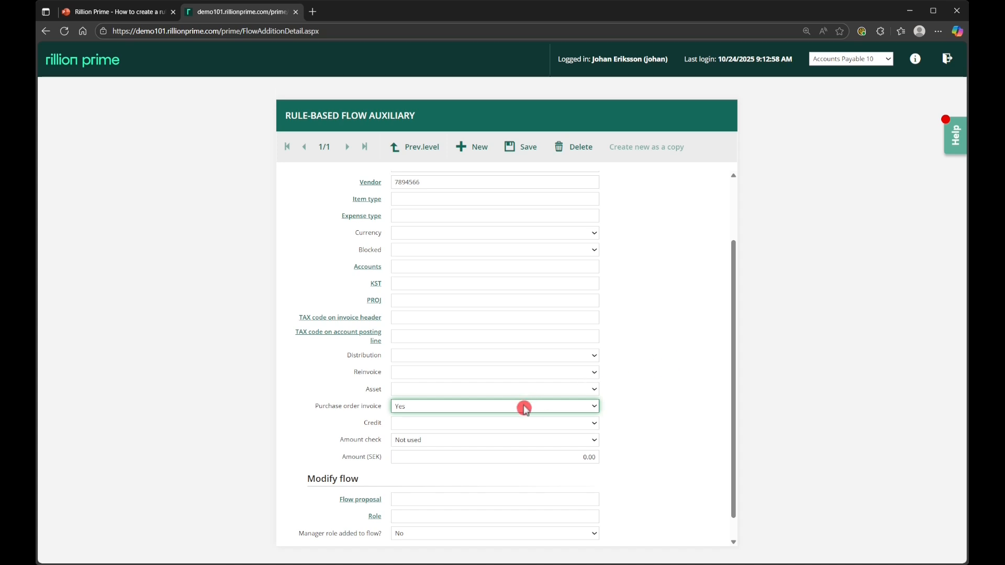
key(Up)
key(Tab)
key(Down)
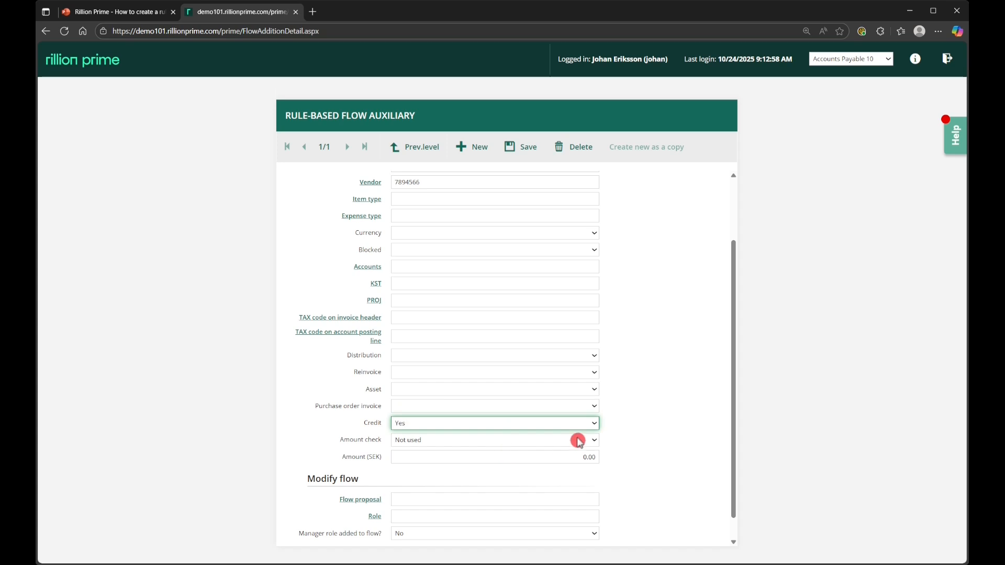
key(Up)
Set the amount check to Less than with an amount of 10.00 SEK
key(Tab)
key(Down)
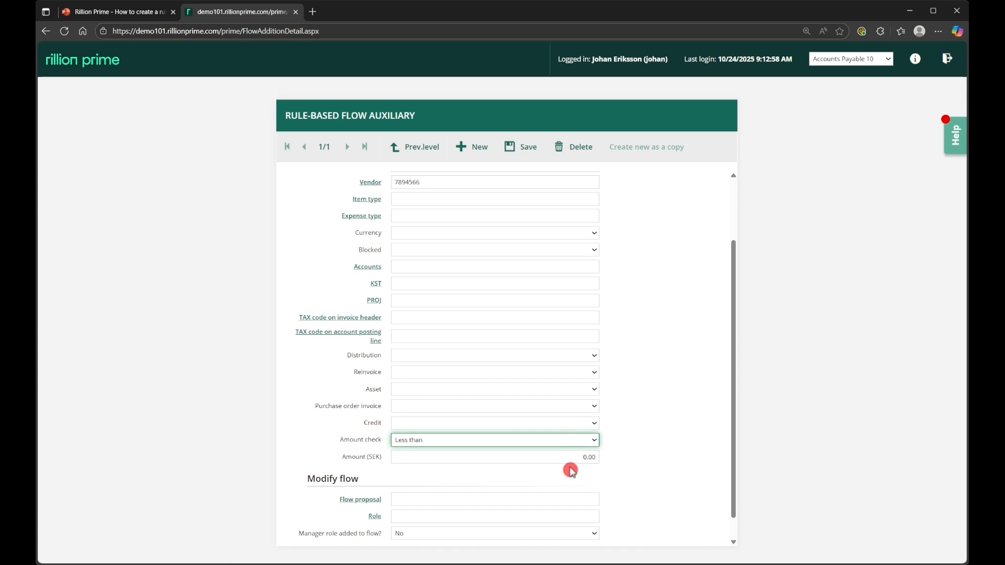
click(574, 458)
text(1)
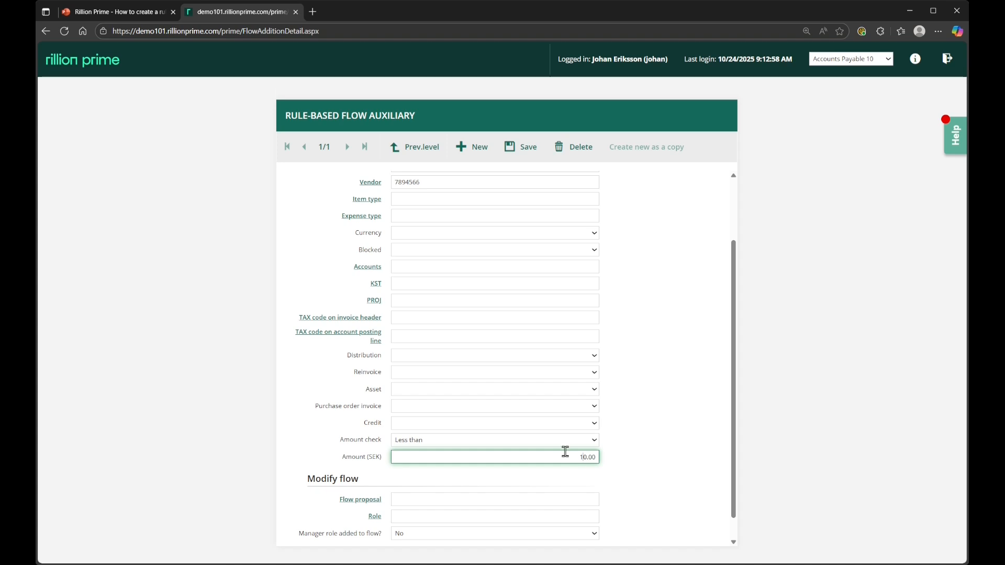
Try Equal to as the amount check with an amount of 10 SEK
click(565, 446)
click(559, 480)
click(574, 456)
click(583, 446)
click(553, 492)
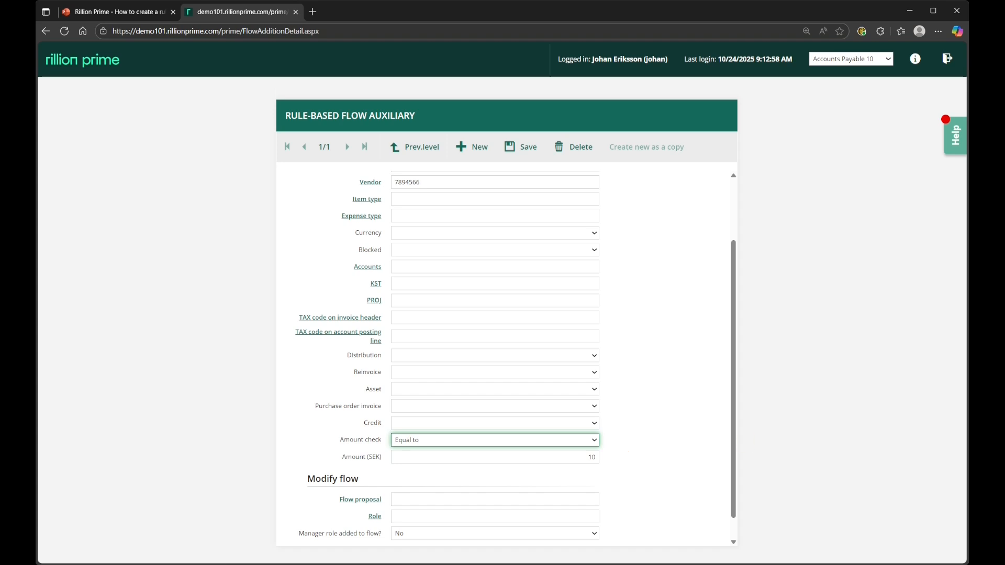
scroll(458, 466, down, 1)
drag(384, 455, 369, 455)
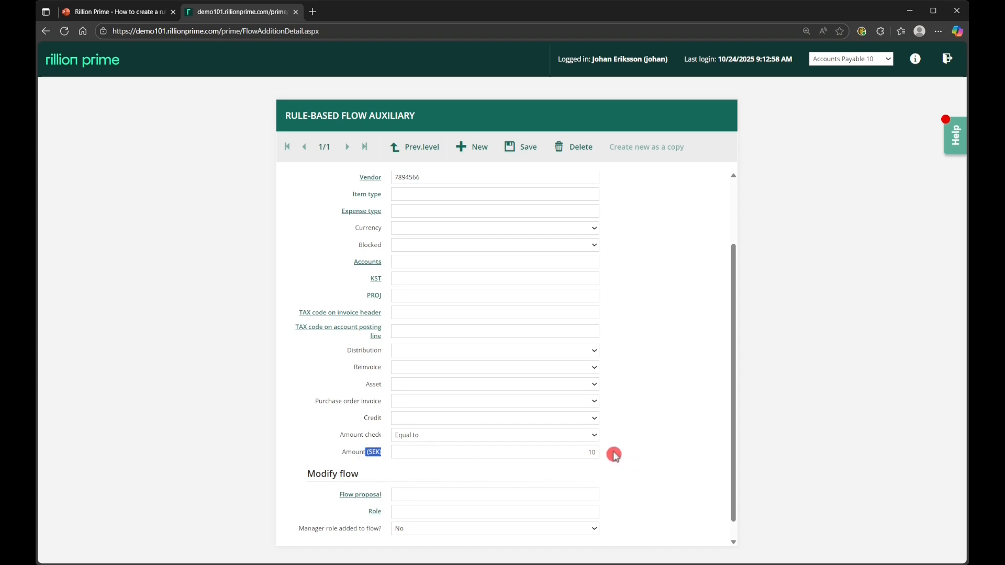
Set the amount check to Not used and clear the amount in SEK
click(565, 439)
click(539, 448)
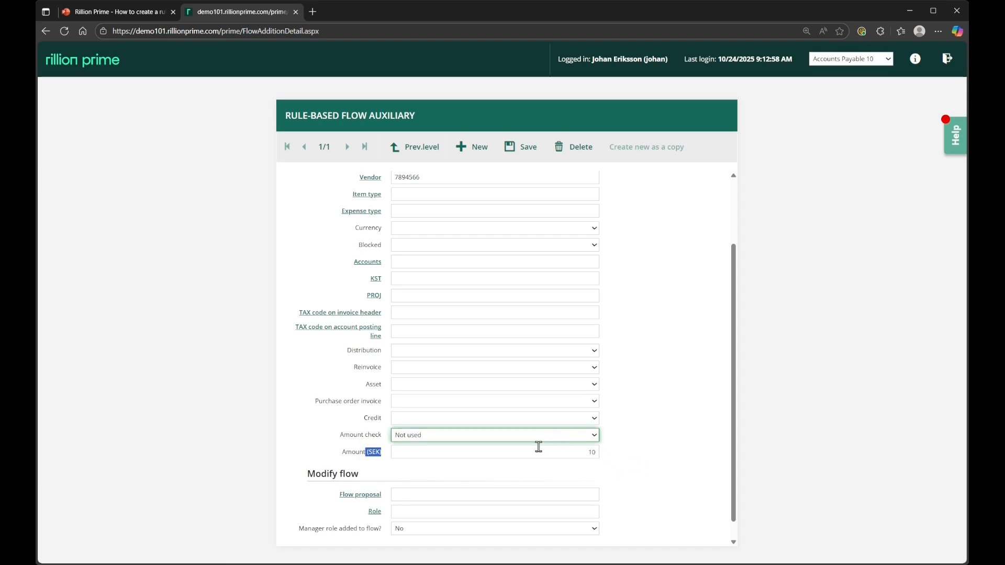
click(559, 452)
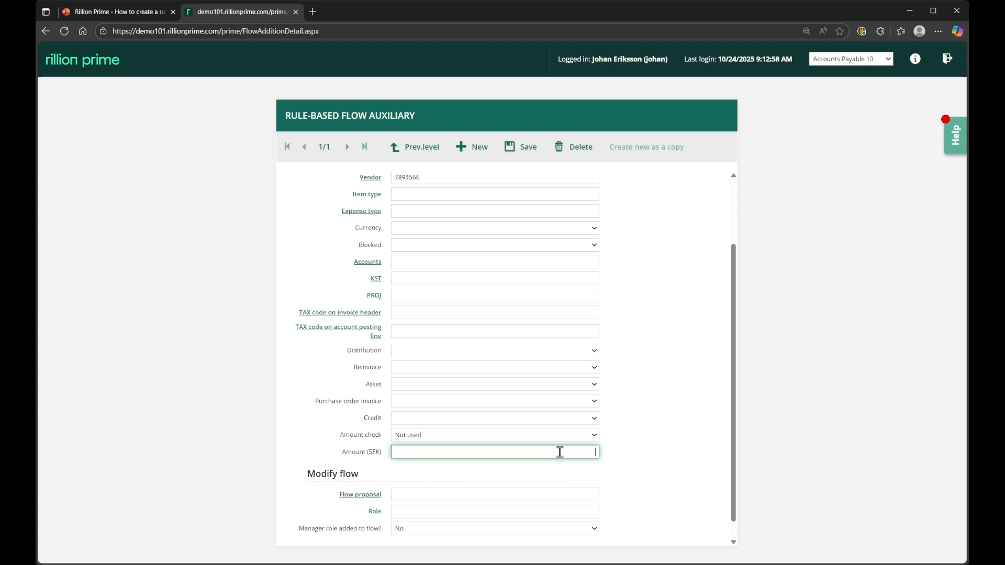
click(642, 459)
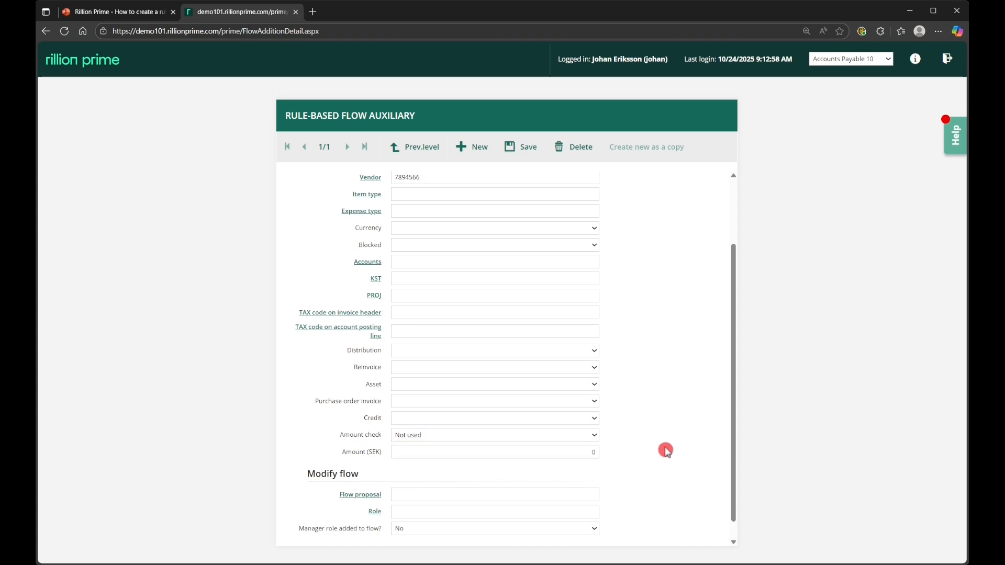
scroll(665, 451, down, 1)
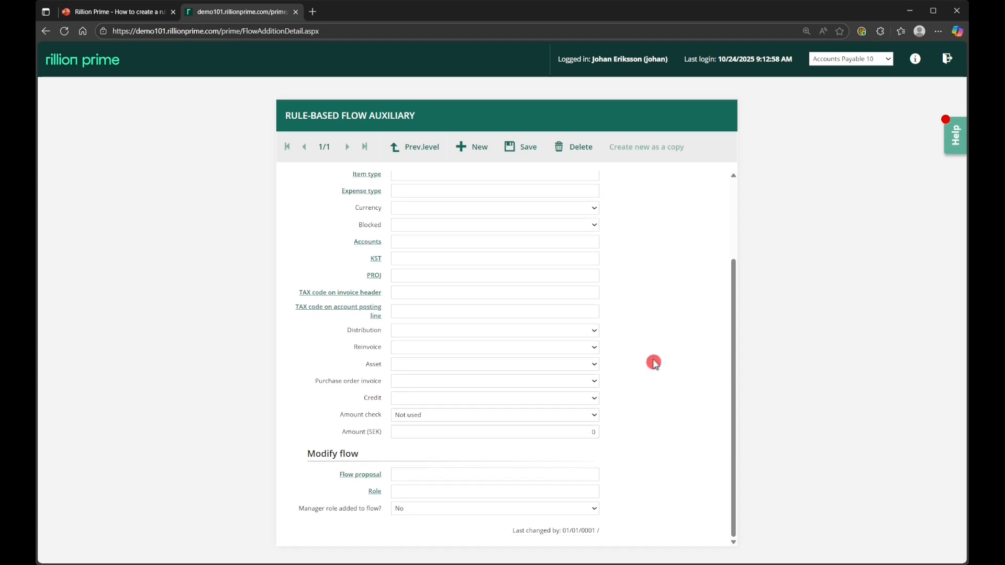
Look up and select Konsult 1 as the flow proposal, and clear the value again
click(483, 481)
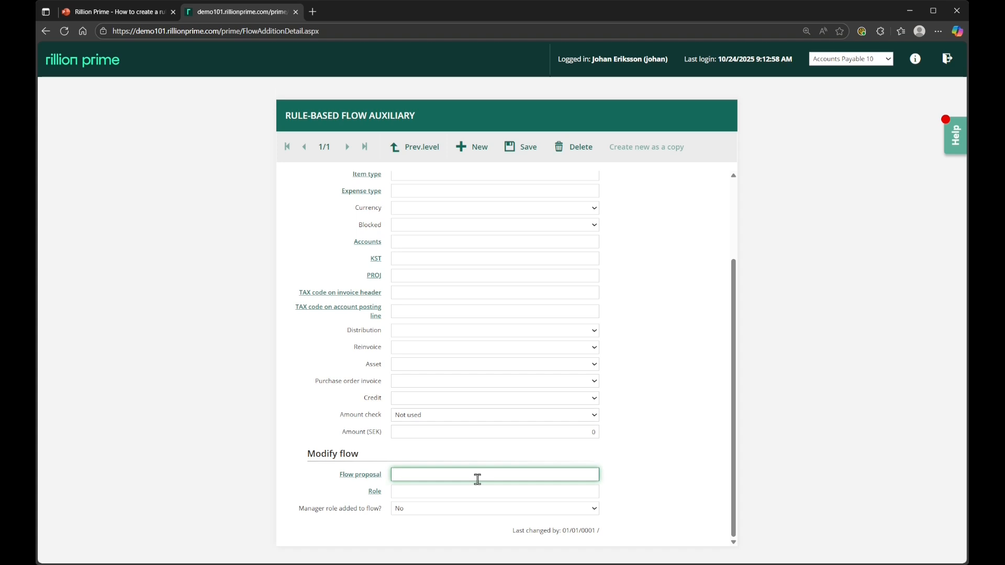
click(449, 492)
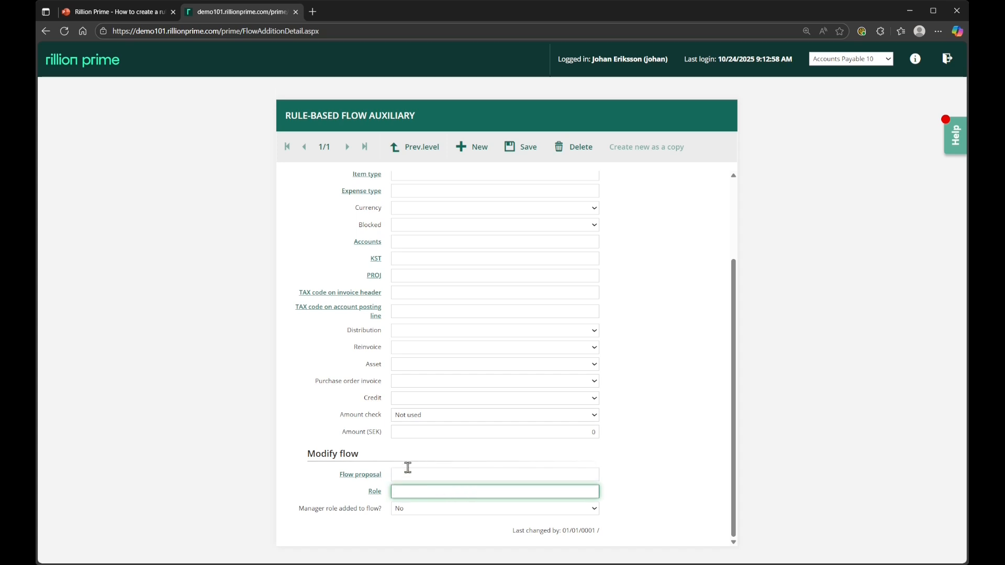
click(371, 476)
click(372, 476)
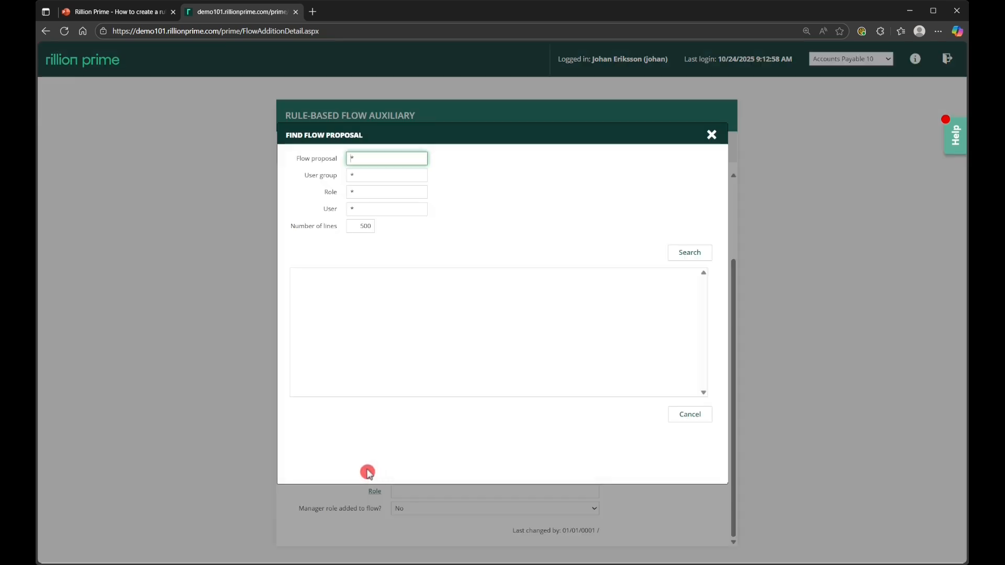
click(689, 257)
click(391, 275)
click(337, 285)
click(641, 414)
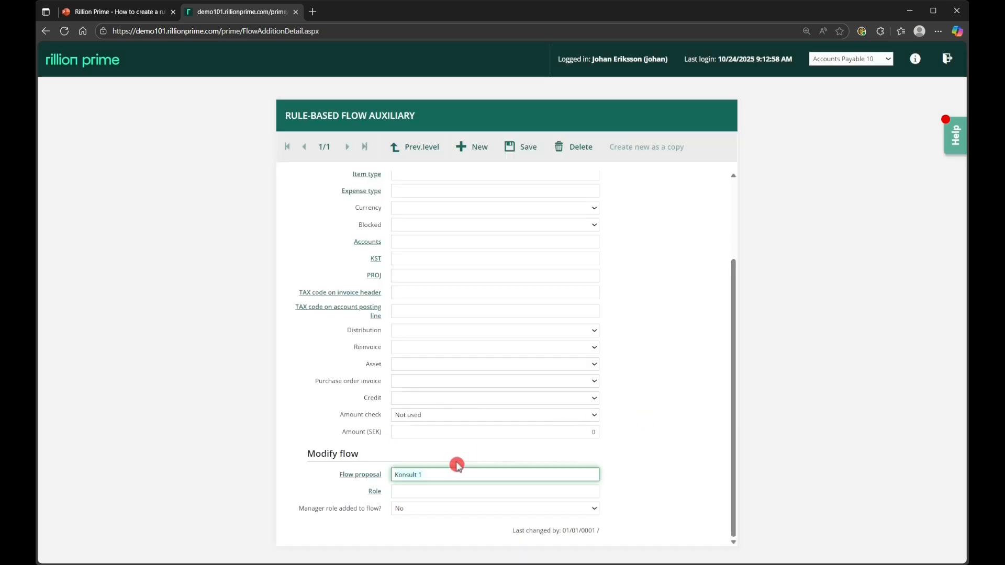
key(BackSpace)
Search for all roles and select HR as the role under Modify flow
click(437, 491)
click(442, 475)
click(440, 486)
click(377, 497)
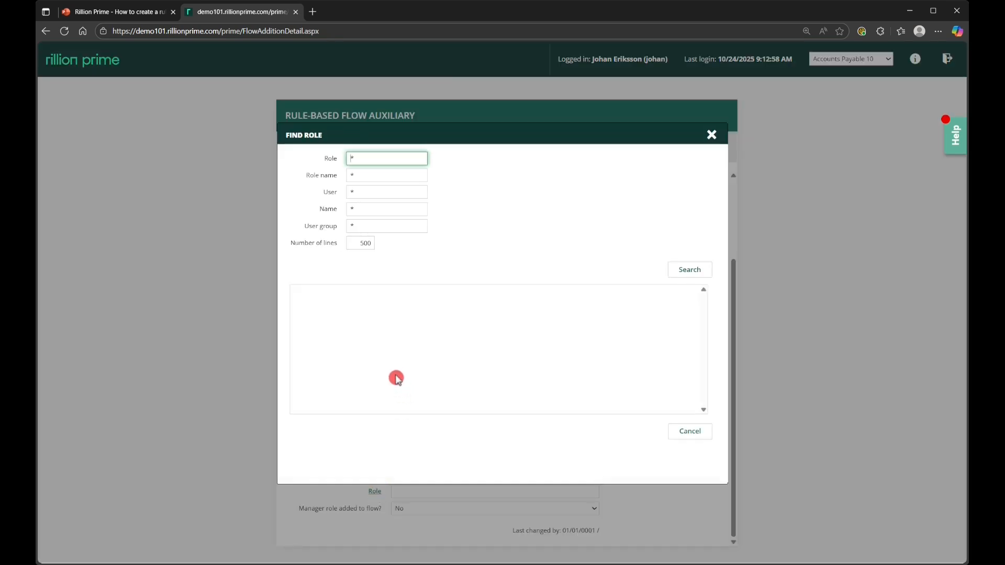
click(699, 271)
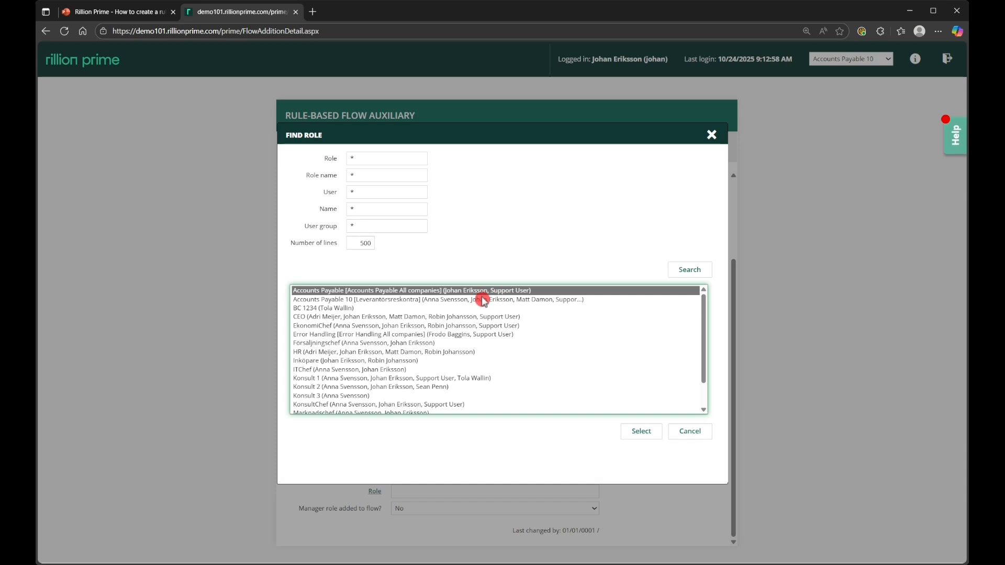
click(317, 353)
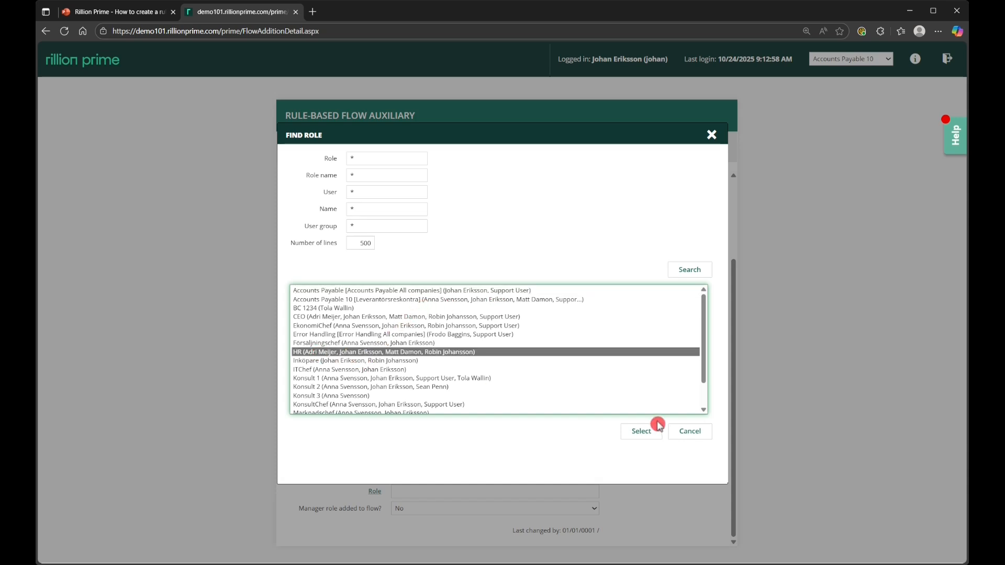
click(643, 432)
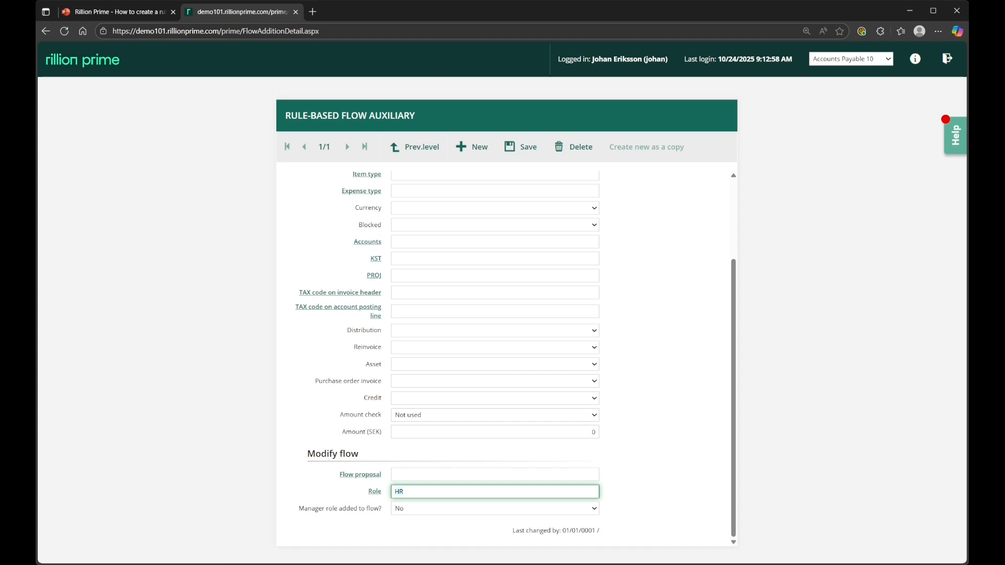
Try Yes for adding the manager role to the flow, resetting it to No
click(478, 507)
click(470, 533)
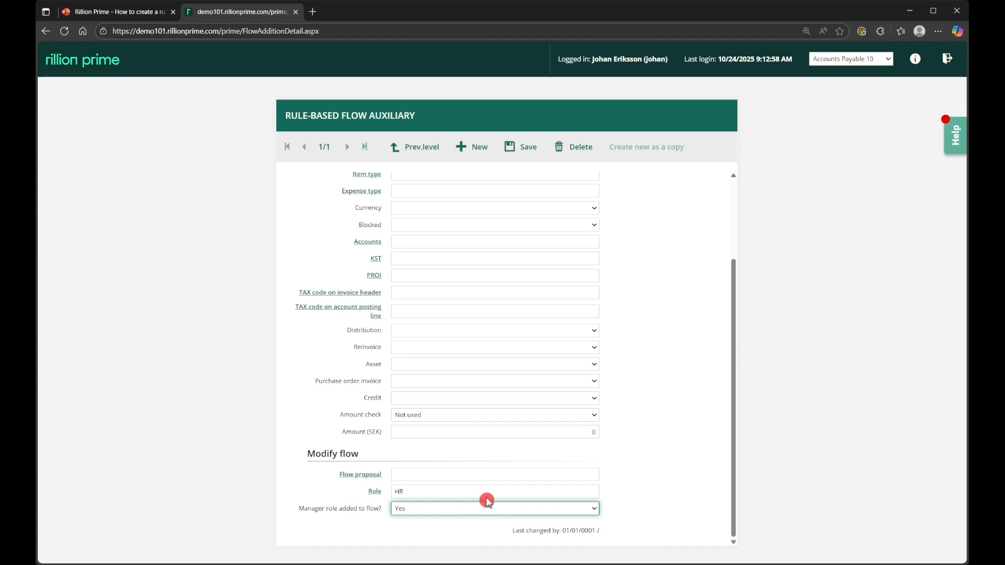
click(459, 490)
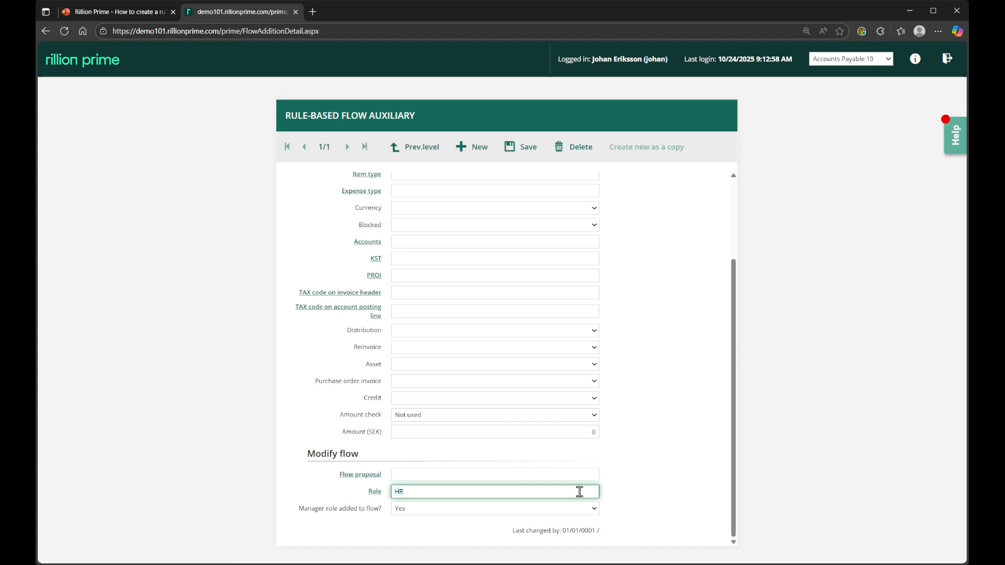
click(578, 510)
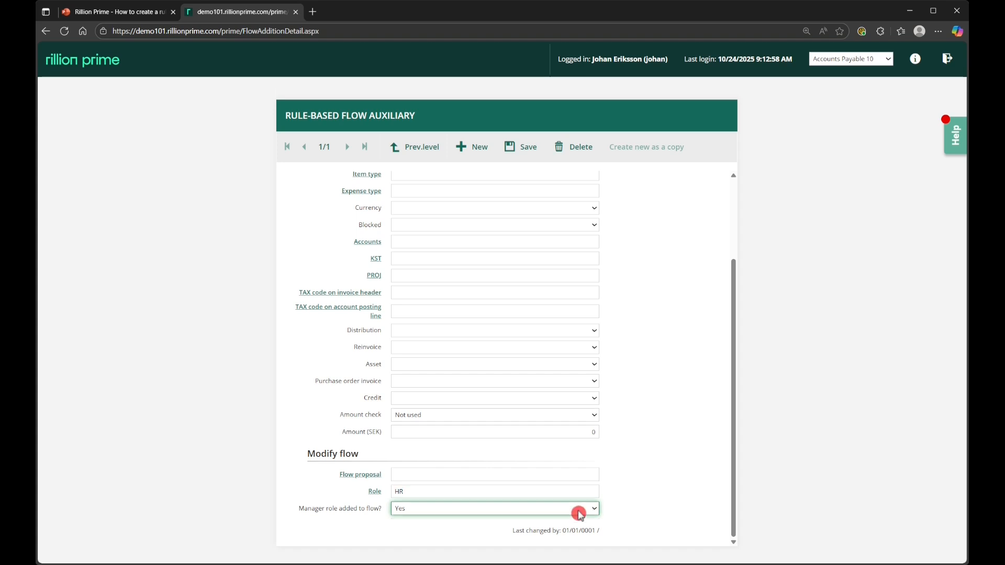
click(544, 531)
click(641, 485)
Set the rule's event to Before flow starts
scroll(655, 433, up, 3)
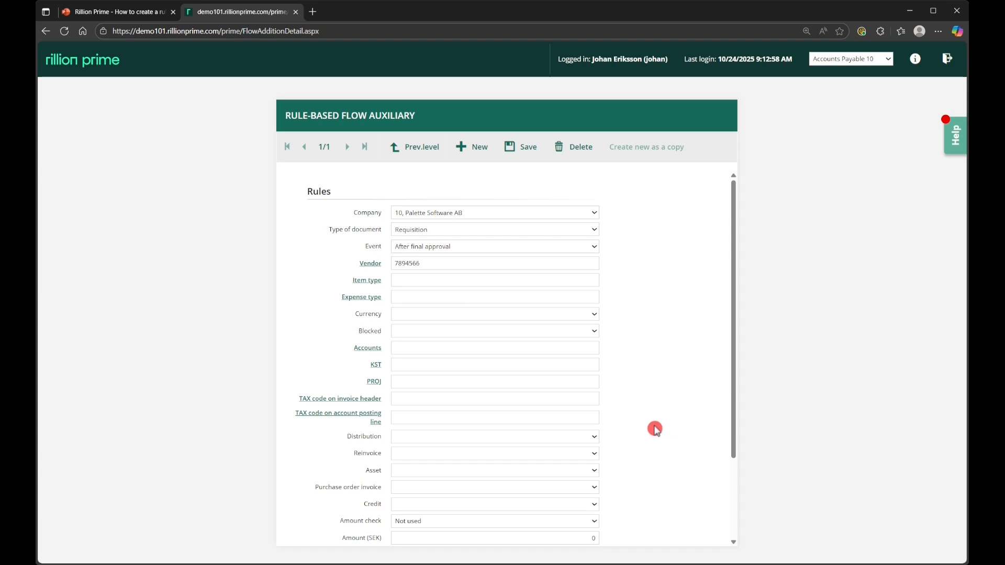
click(403, 247)
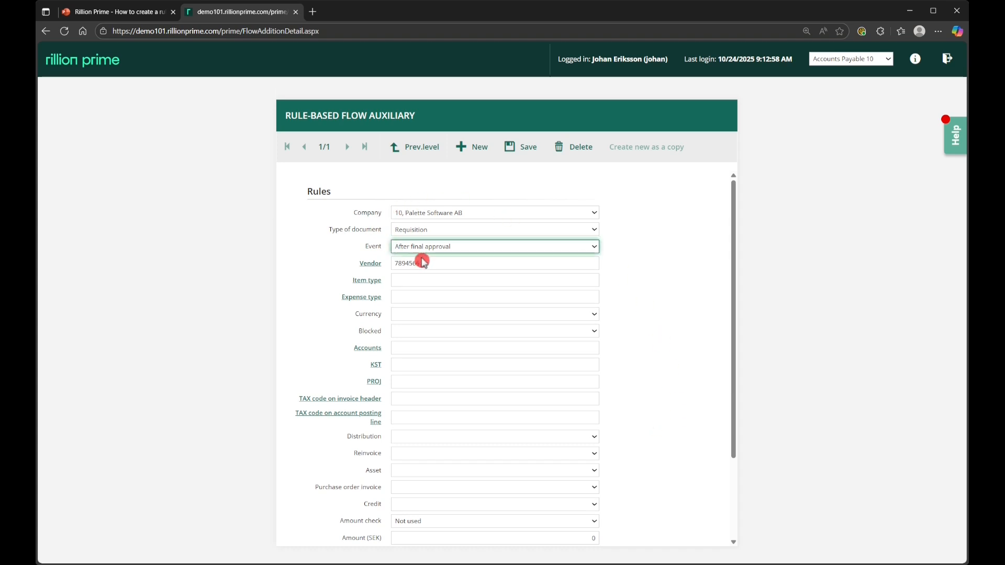
click(426, 269)
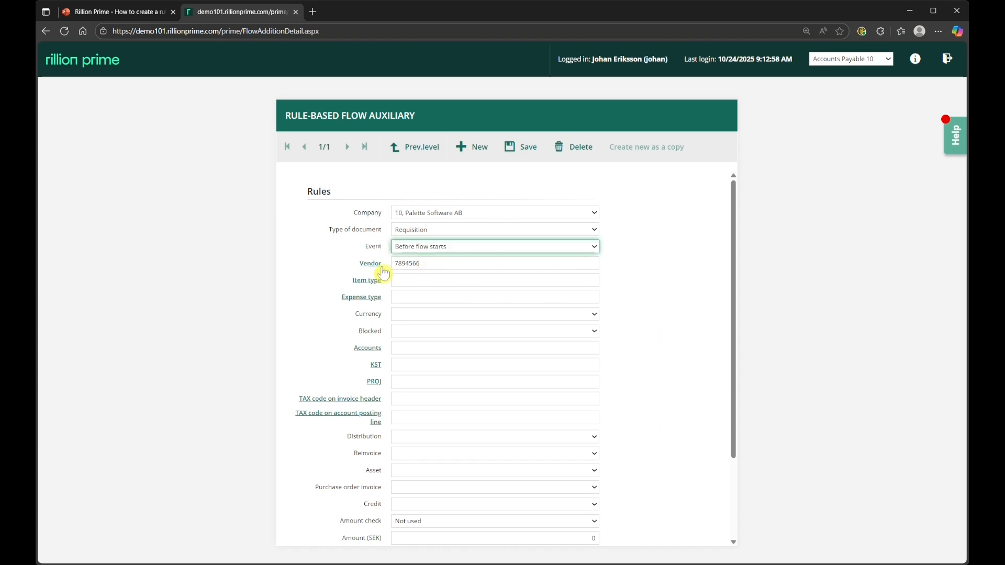
click(426, 262)
Review the rule's conditions and flow modification, and save the rule-based flow auxiliary
scroll(478, 348, down, 3)
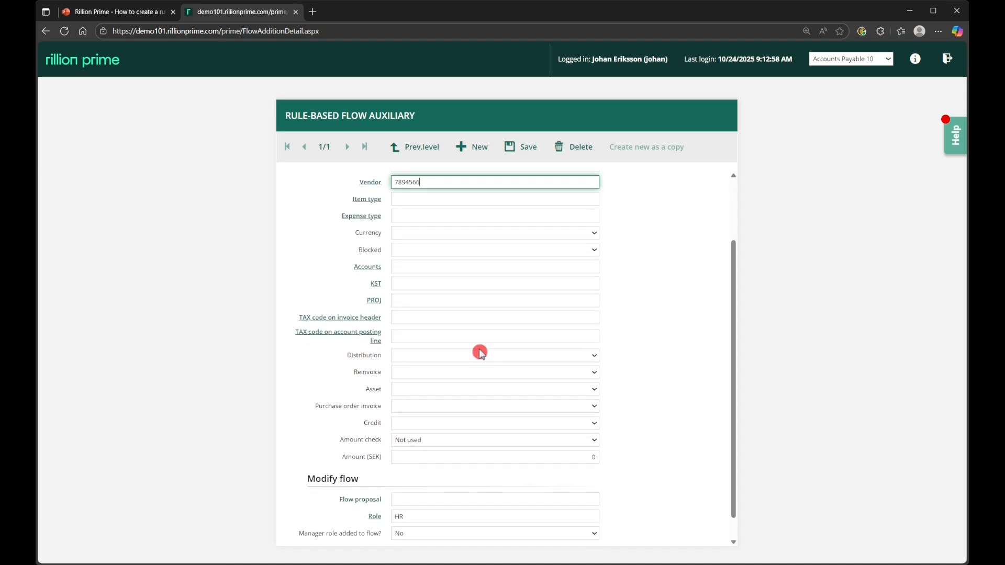
scroll(480, 354, down, 1)
click(391, 491)
click(639, 442)
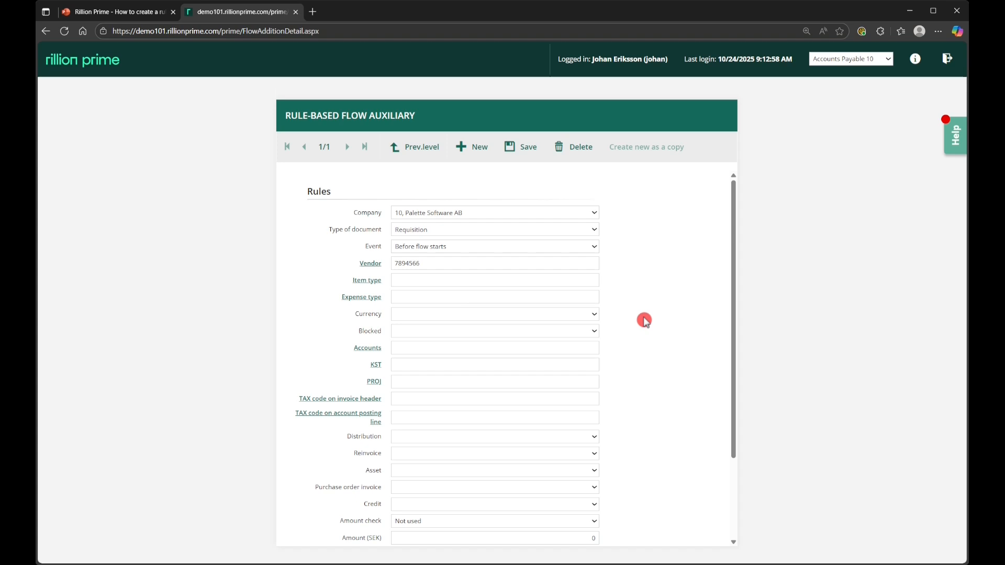
scroll(643, 320, up, 2)
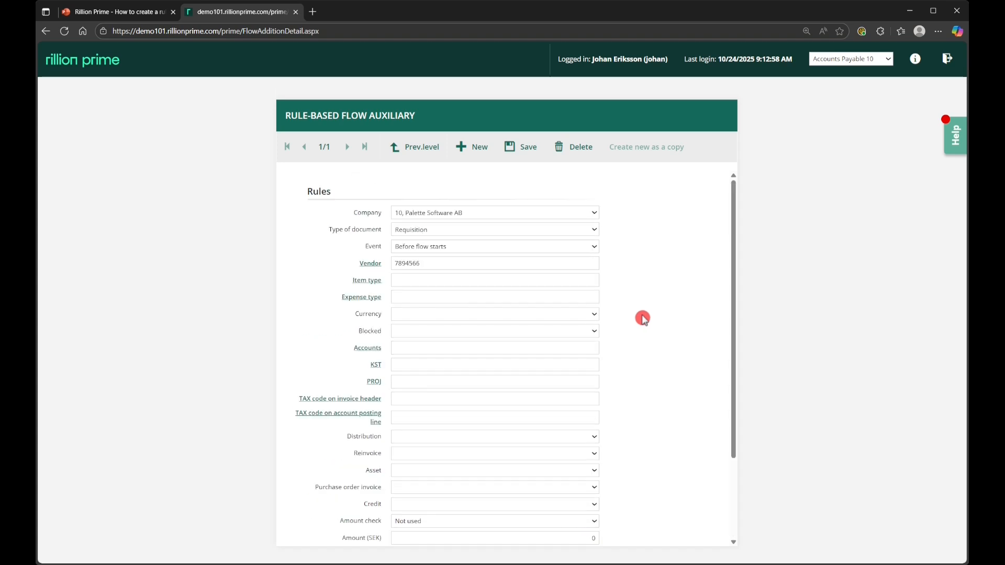
click(525, 154)
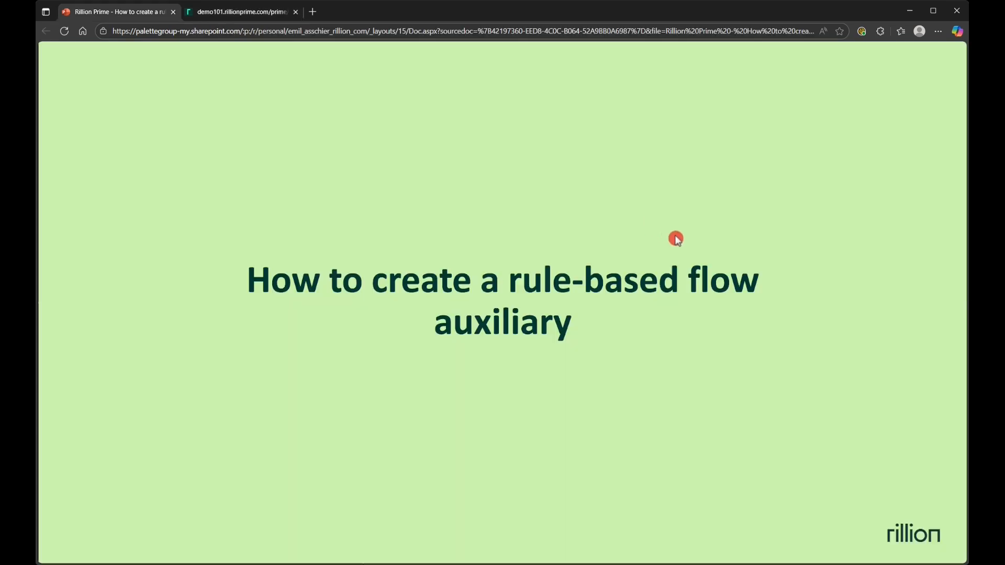
click(676, 239)
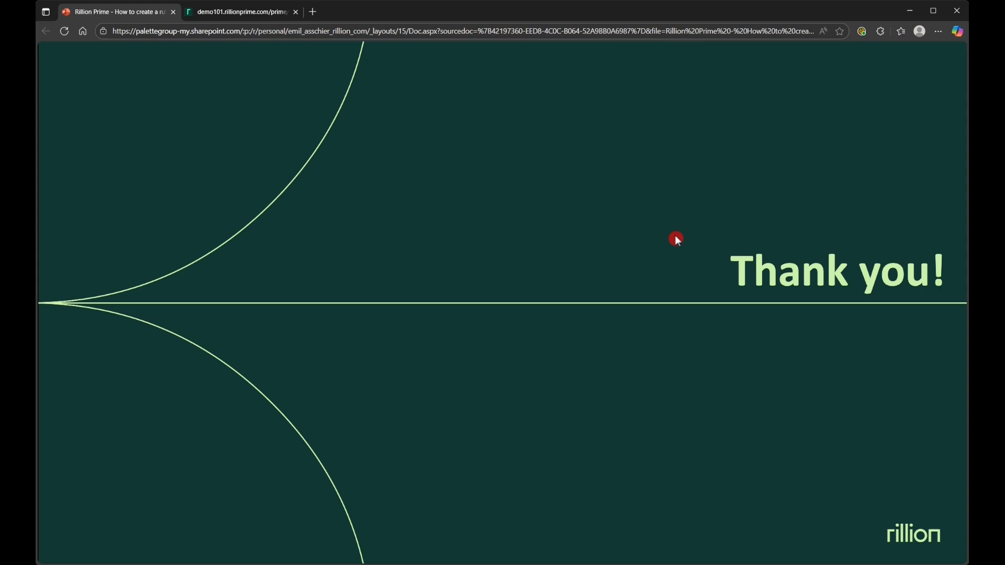